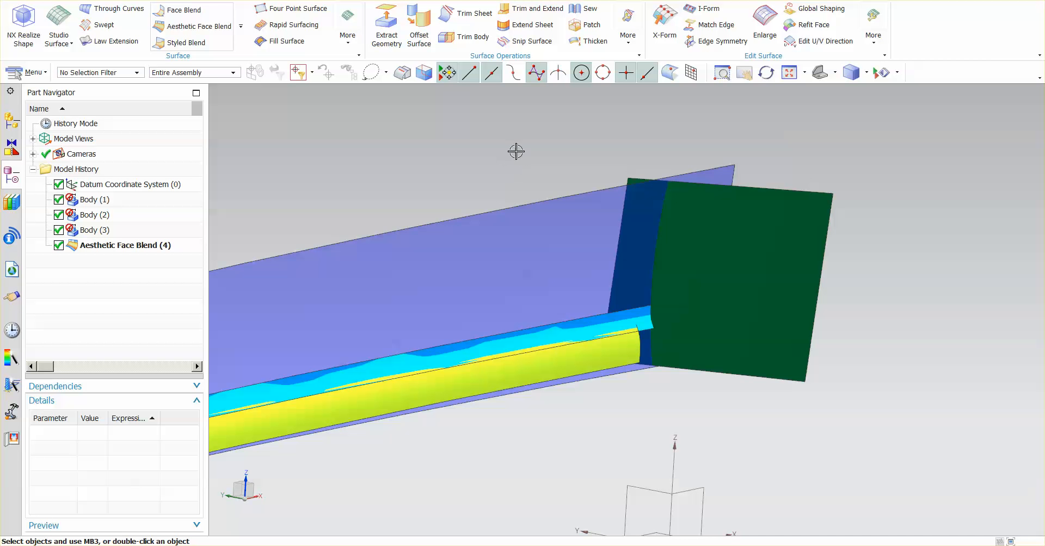
pyautogui.click(495, 260)
pyautogui.press('Escape')
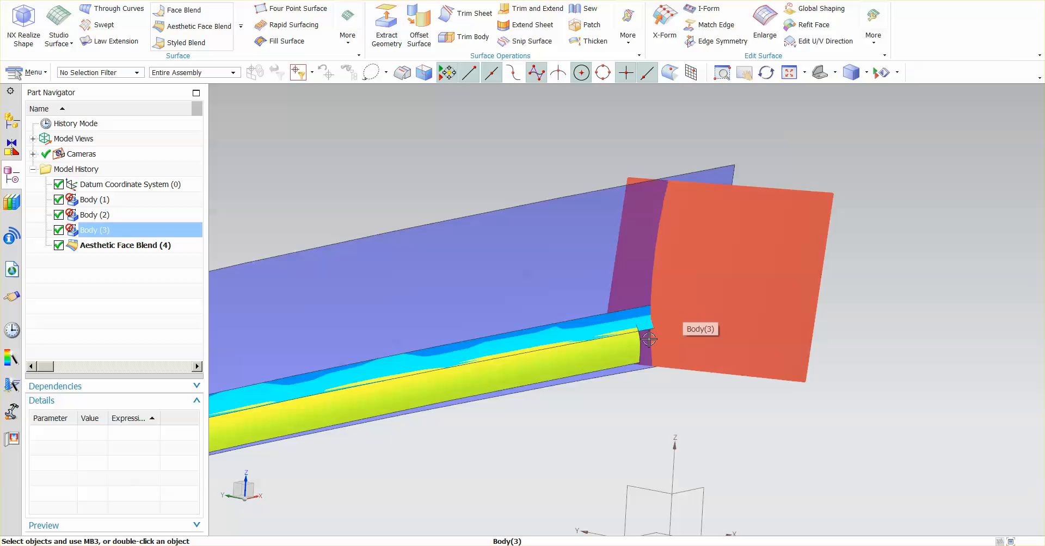
pyautogui.click(559, 404)
pyautogui.moveTo(559, 405); pyautogui.dragTo(594, 269, button='middle')
pyautogui.scroll(-6, 577, 293)
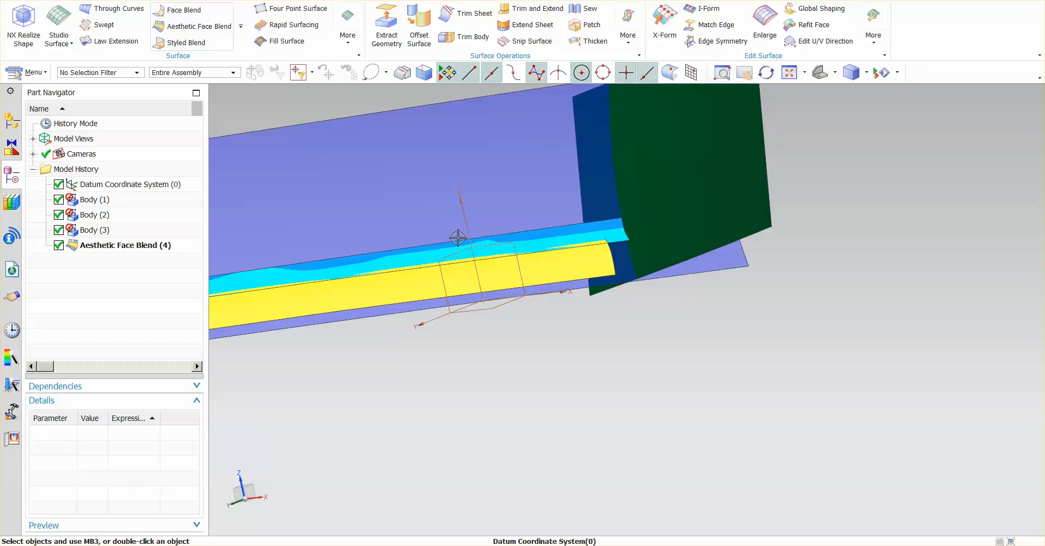
pyautogui.moveTo(702, 389); pyautogui.dragTo(696, 362, button='middle')
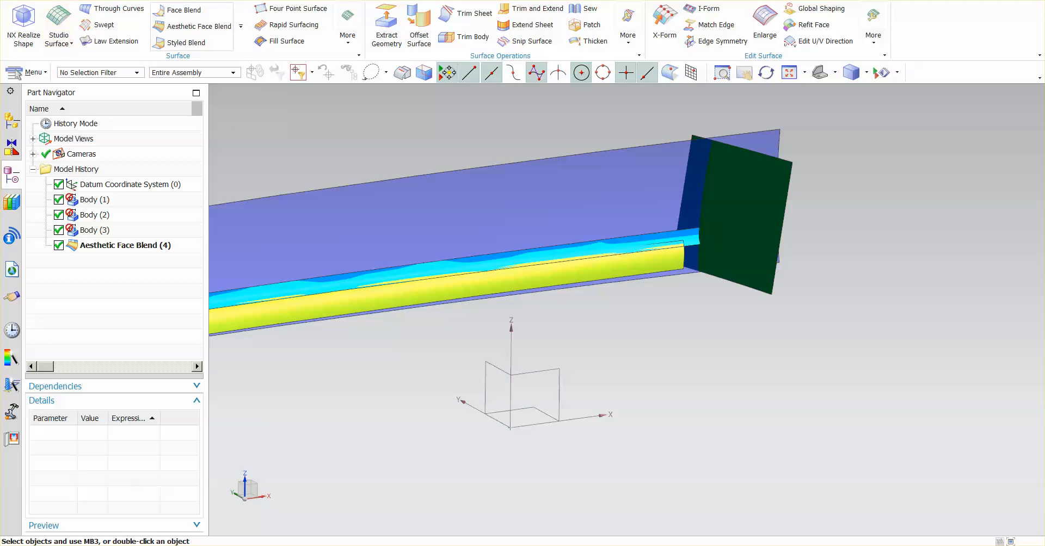
# Step: Sketch a slanted line crossing the full height of the large blue sheet, a short distance before the green end sheet
pyautogui.click(101, 16)
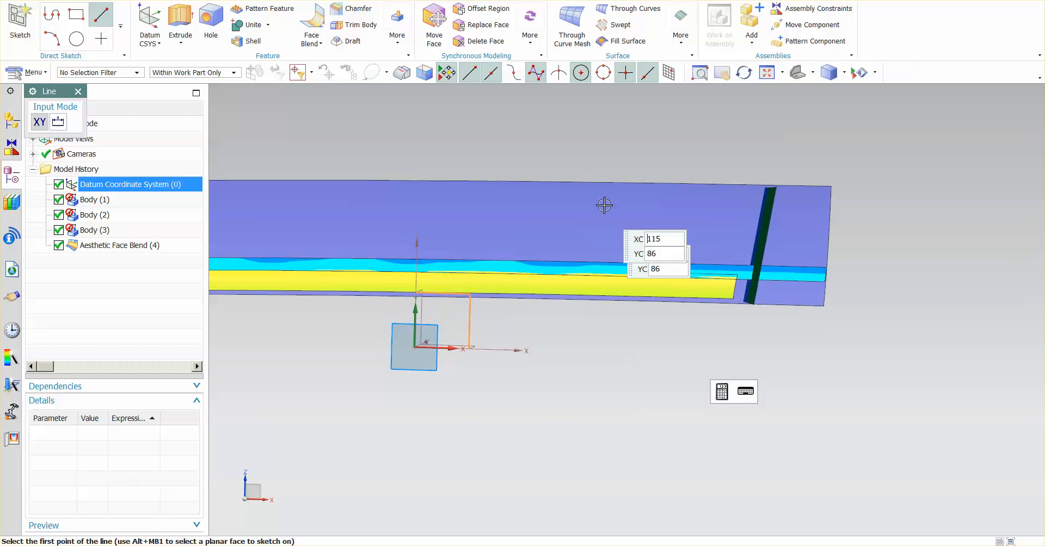
pyautogui.click(675, 121)
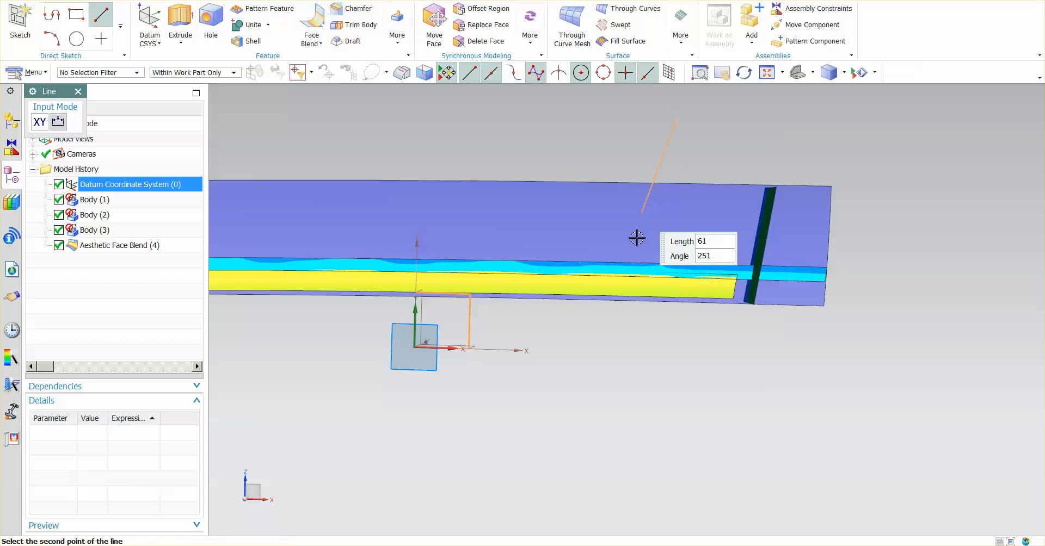
pyautogui.click(622, 362)
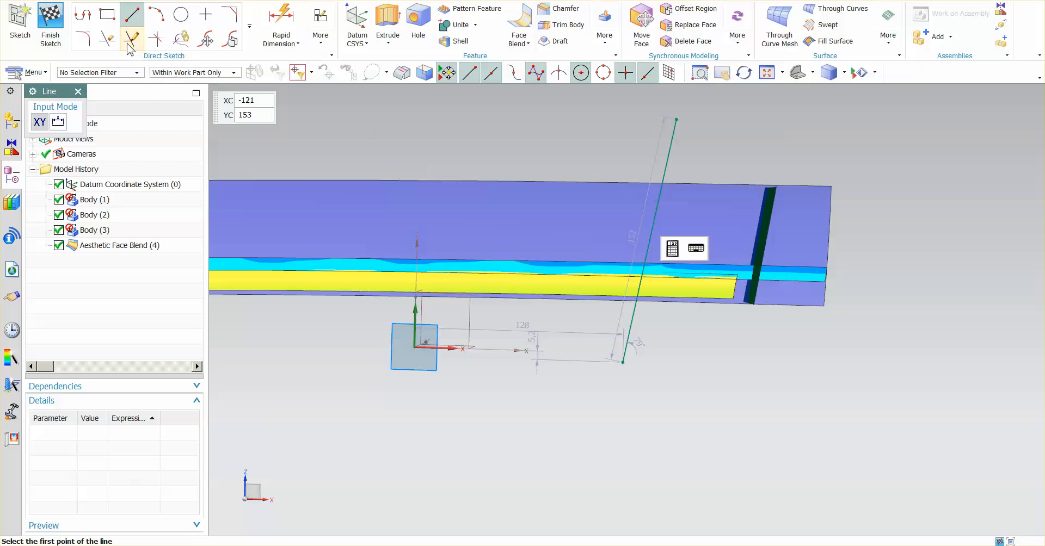
# Step: Add a near-vertical line close to the sketch origin, crossing the blue sheet and the blend, and finish the sketch
pyautogui.click(129, 23)
pyautogui.click(137, 16)
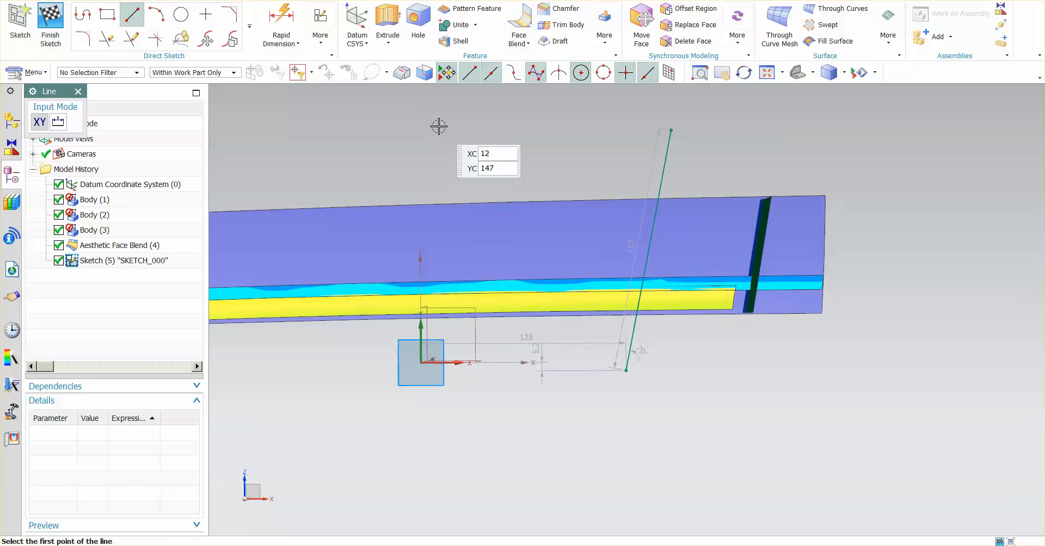
pyautogui.click(428, 97)
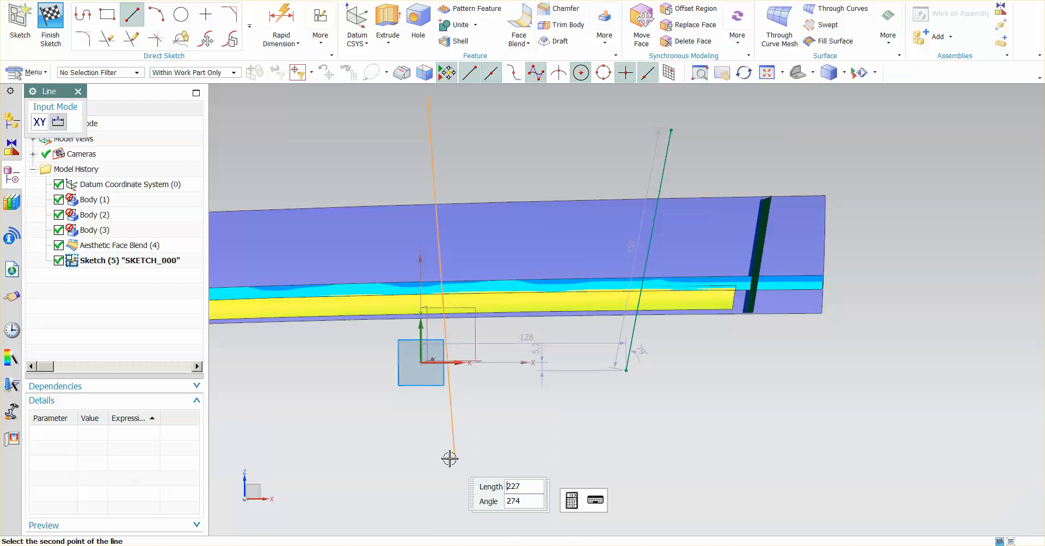
pyautogui.click(438, 476)
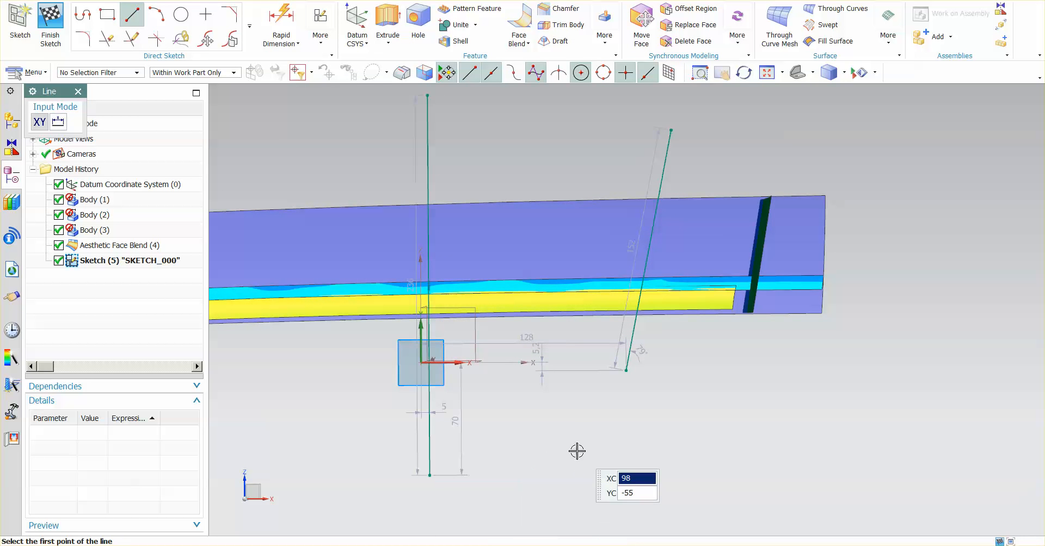
pyautogui.click(50, 22)
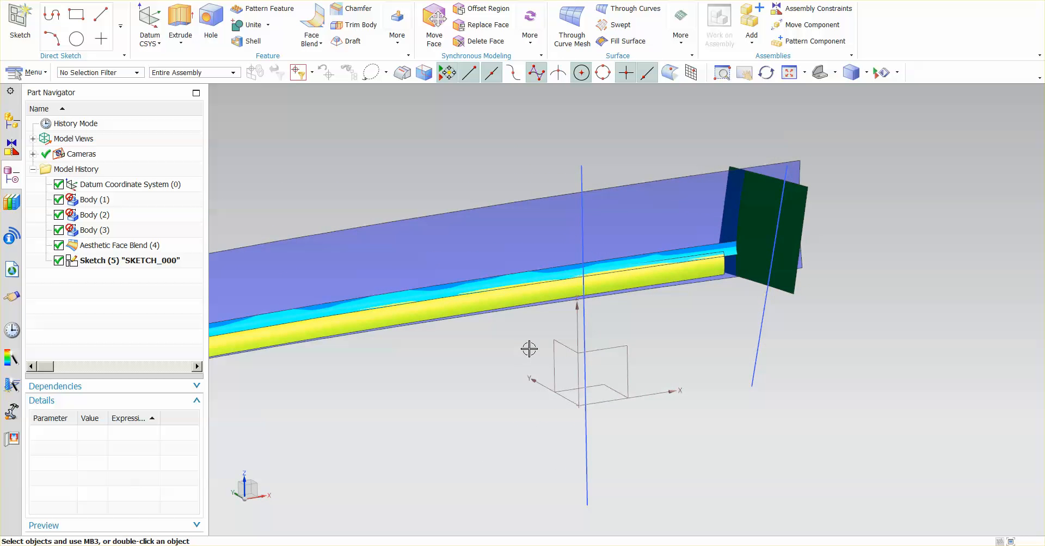
# Step: Project the slanted sketch line onto the large blue face and both blend faces along the datum Y axis
pyautogui.click(172, 0)
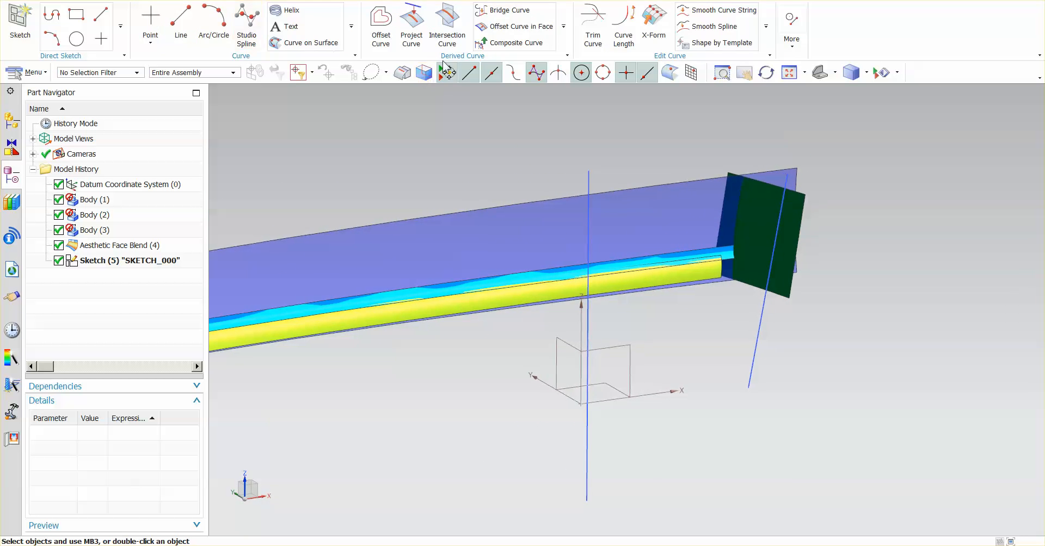
pyautogui.click(411, 25)
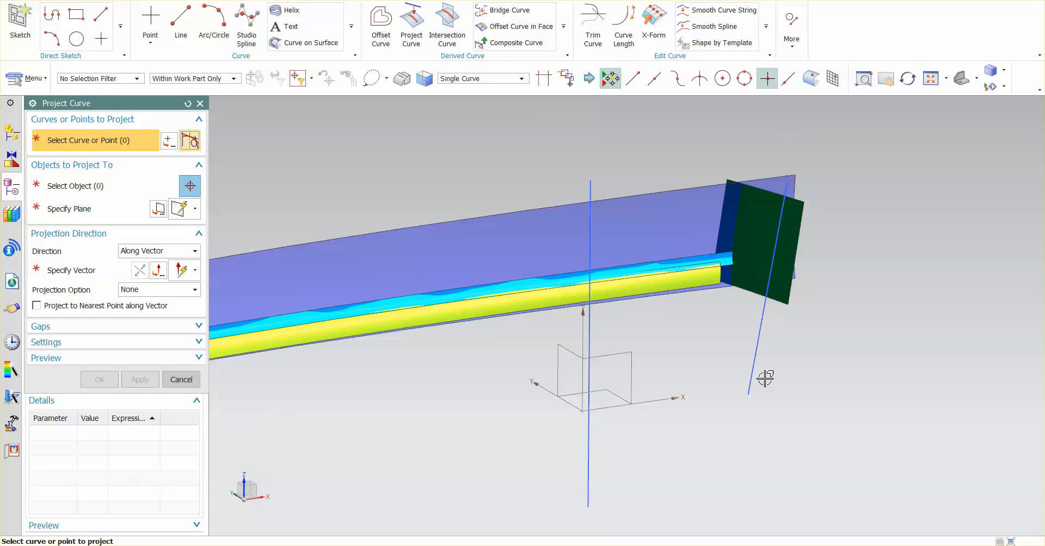
pyautogui.click(751, 373)
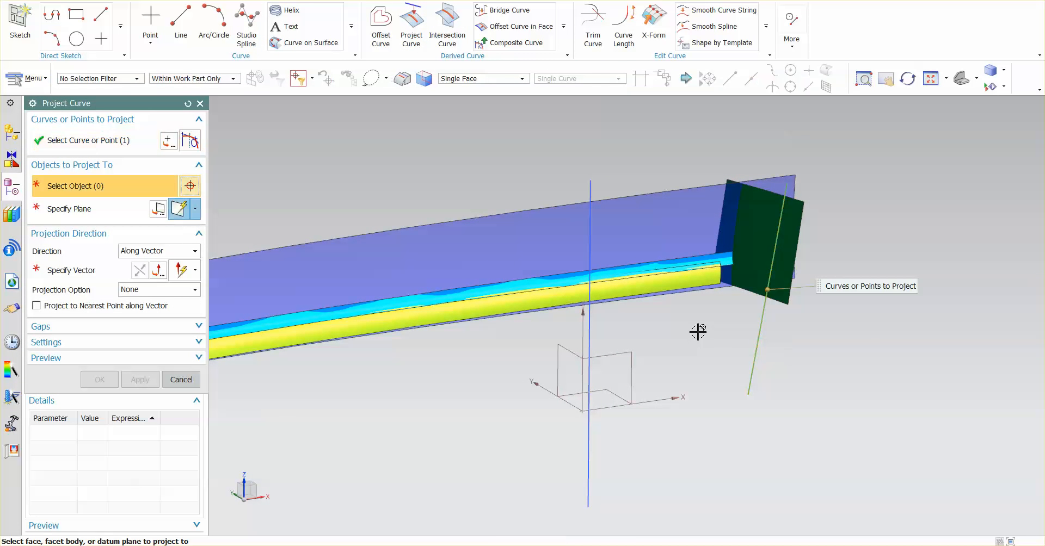
pyautogui.scroll(3, 501, 285)
pyautogui.click(521, 266)
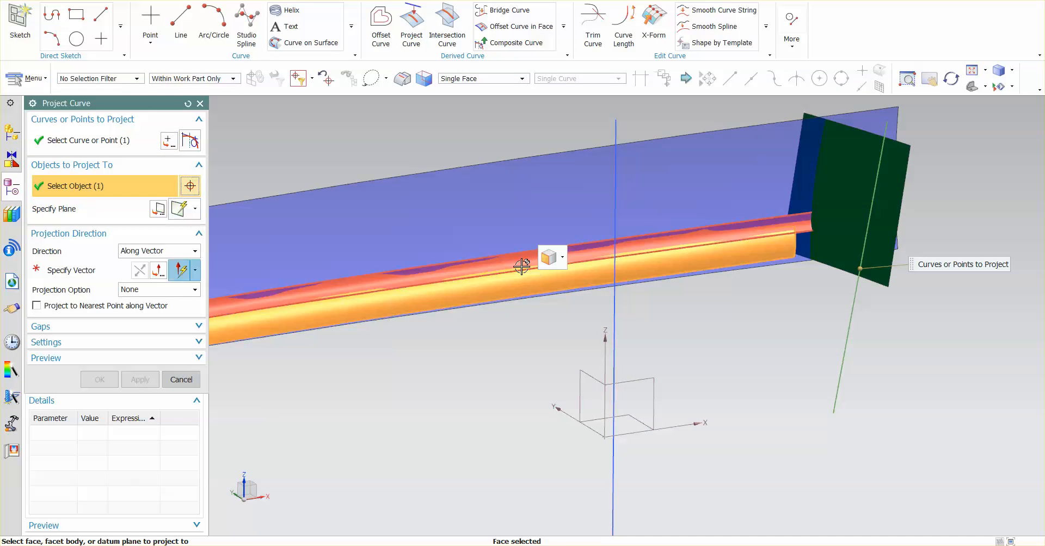
pyautogui.click(521, 267)
pyautogui.click(520, 234)
pyautogui.click(77, 273)
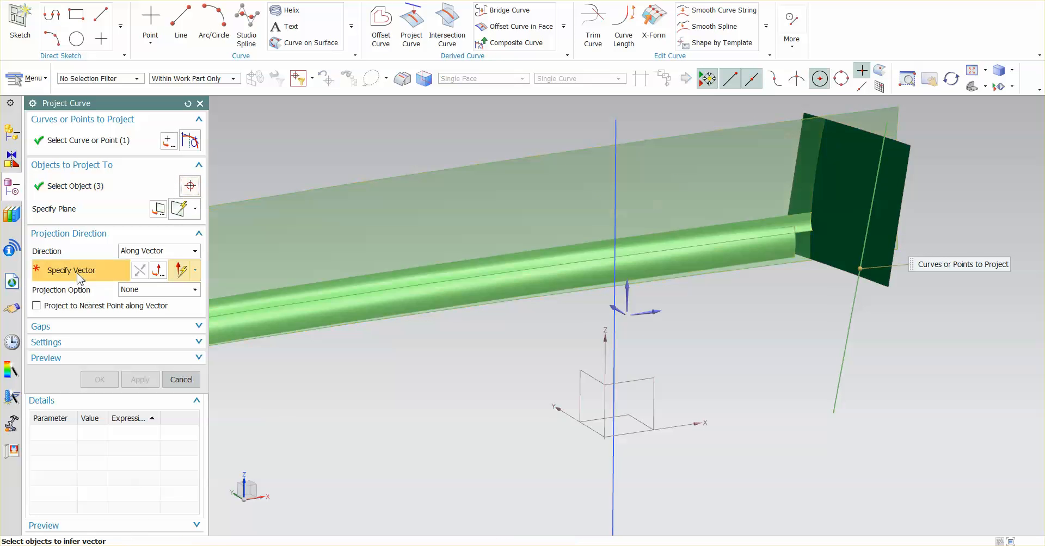
pyautogui.click(573, 415)
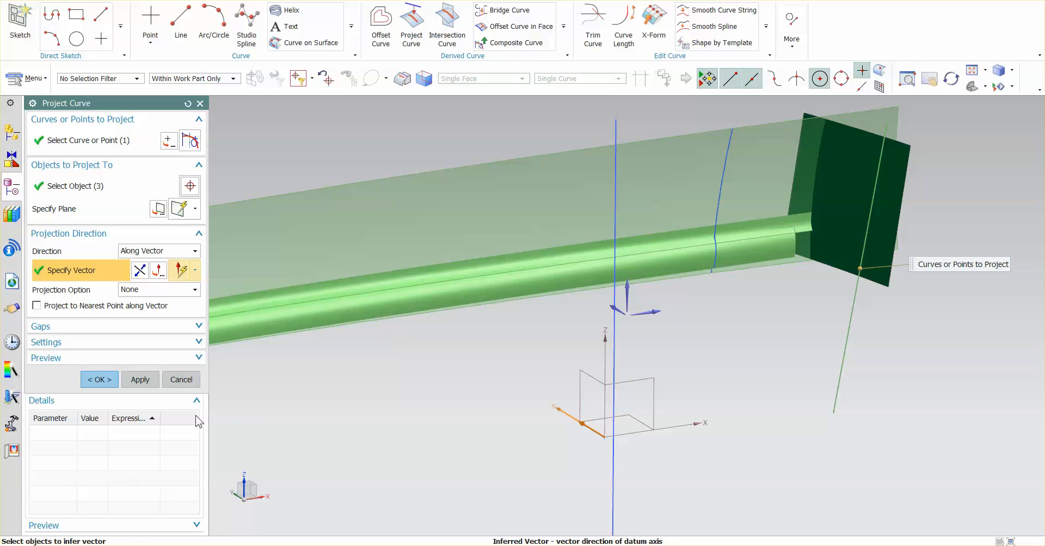
pyautogui.click(101, 379)
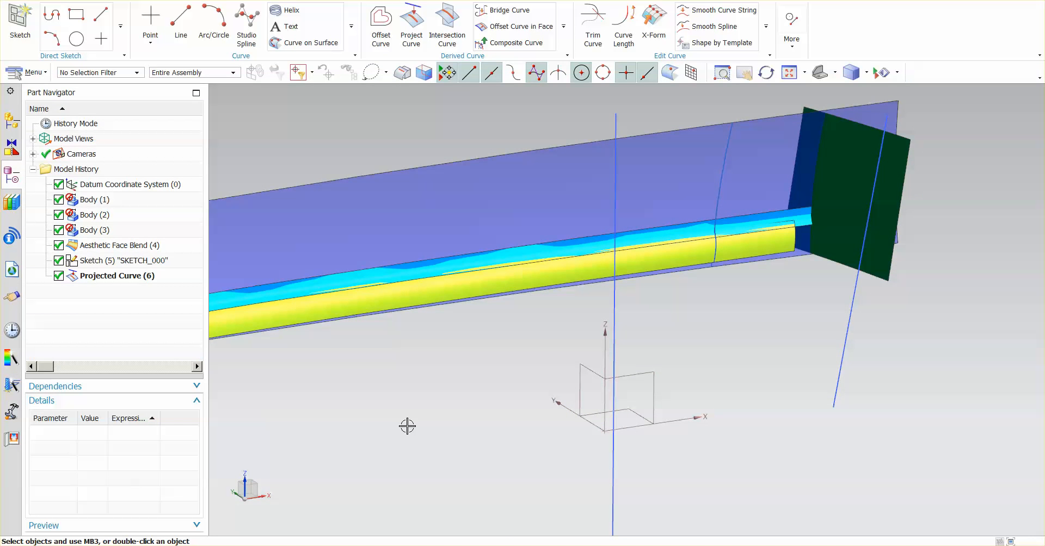
# Step: Hide the slanted sketch line
pyautogui.hotkey('ctrl', 'b')
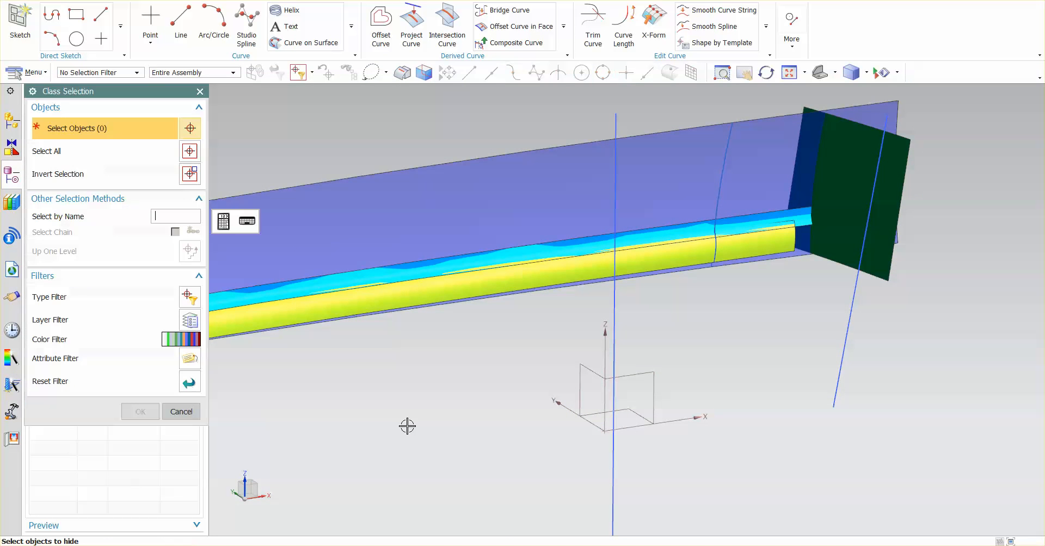
pyautogui.click(842, 388)
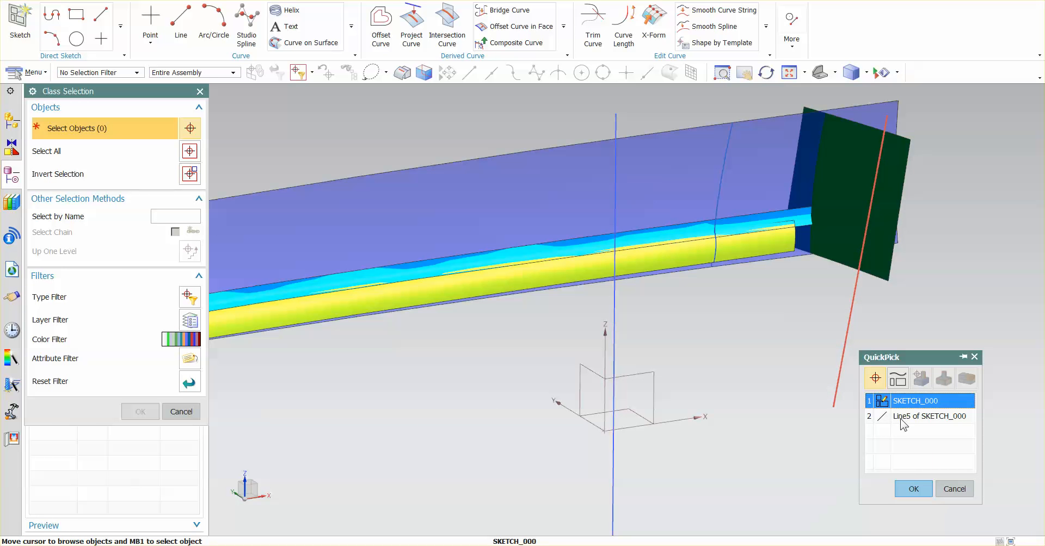
pyautogui.click(912, 486)
pyautogui.middleClick(802, 431)
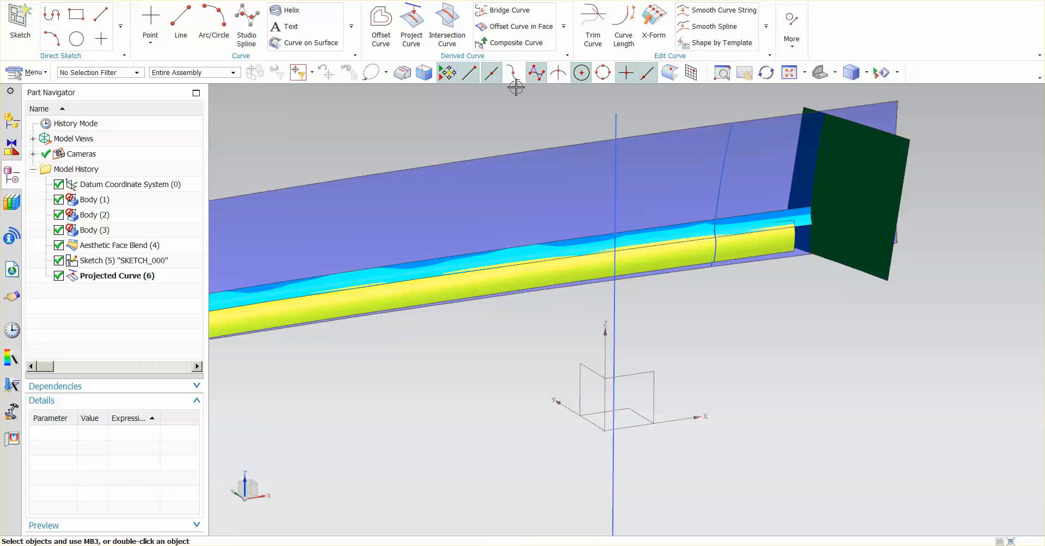
# Step: Create an intersection curve between the large blue sheet and the green end sheet
pyautogui.click(447, 22)
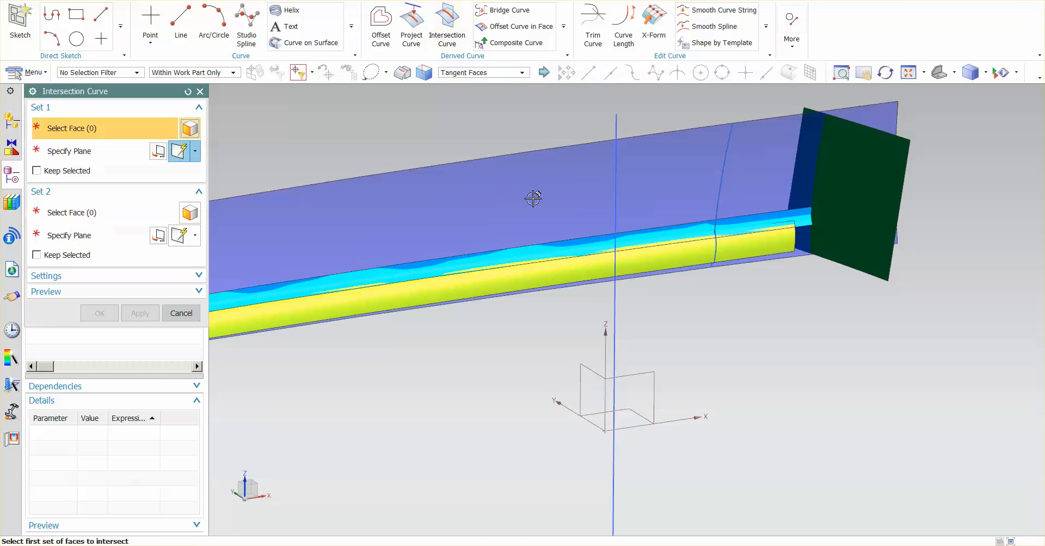
pyautogui.click(582, 212)
pyautogui.middleClick(864, 234)
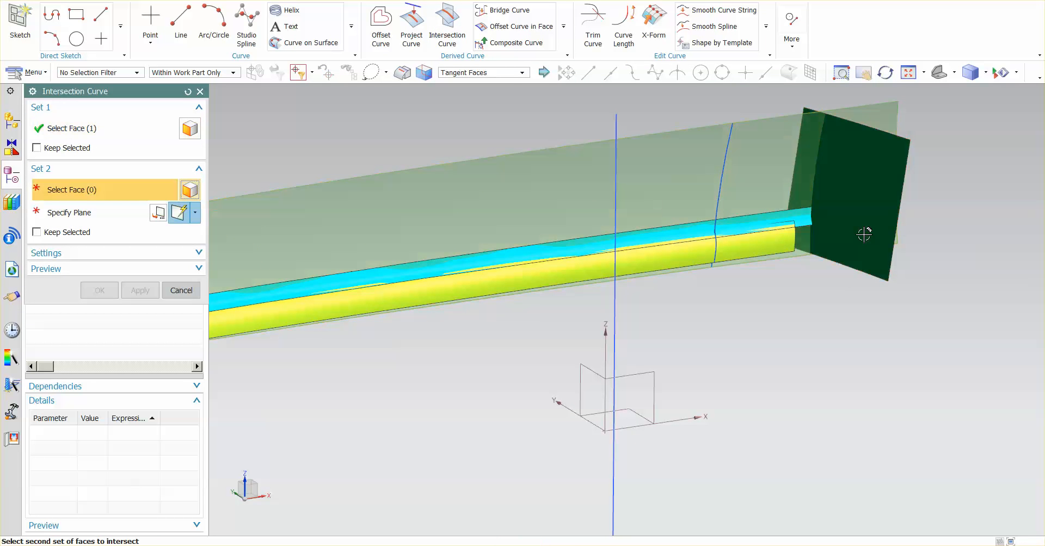
pyautogui.click(866, 234)
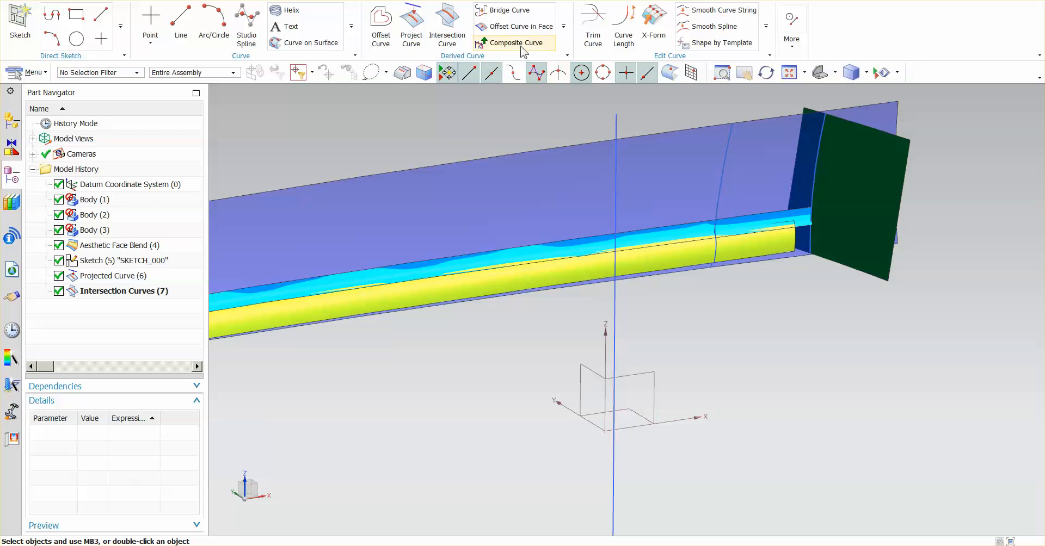
# Step: Offset the intersection curve 39 mm within the green end sheet using Offset Curve in Face with the Constant type
pyautogui.click(819, 163)
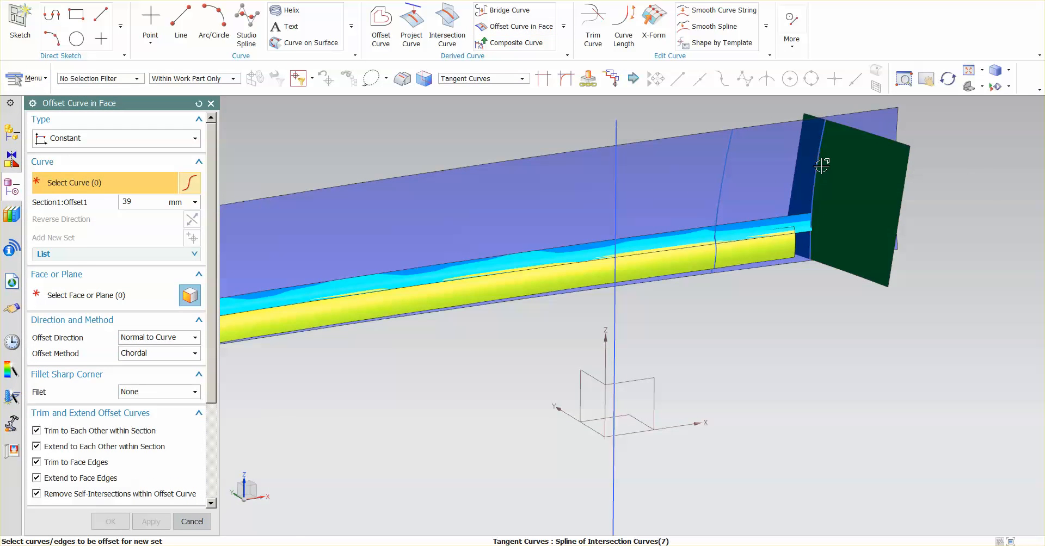
pyautogui.middleClick(860, 258)
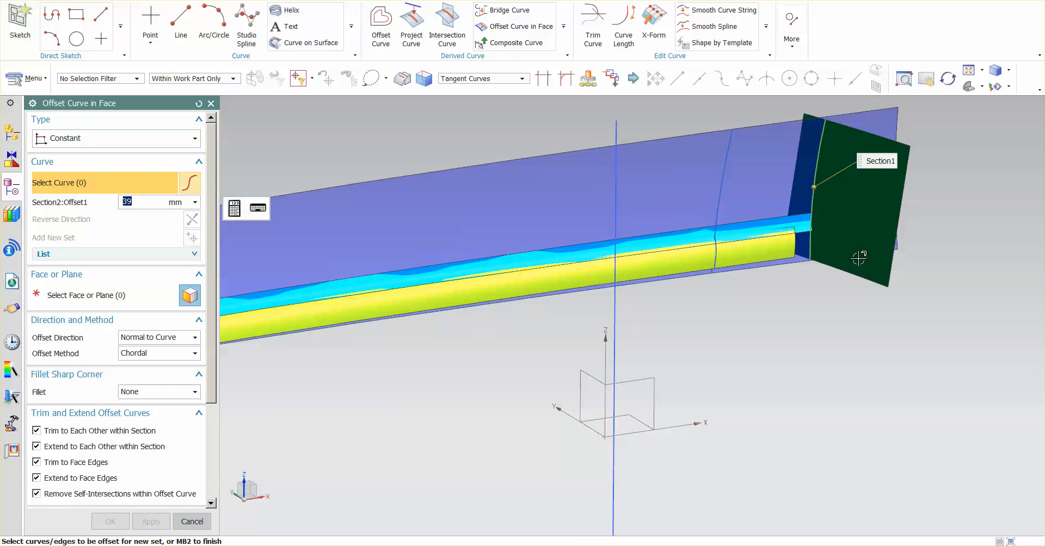
pyautogui.moveTo(861, 261); pyautogui.dragTo(883, 267, button='middle')
pyautogui.click(96, 296)
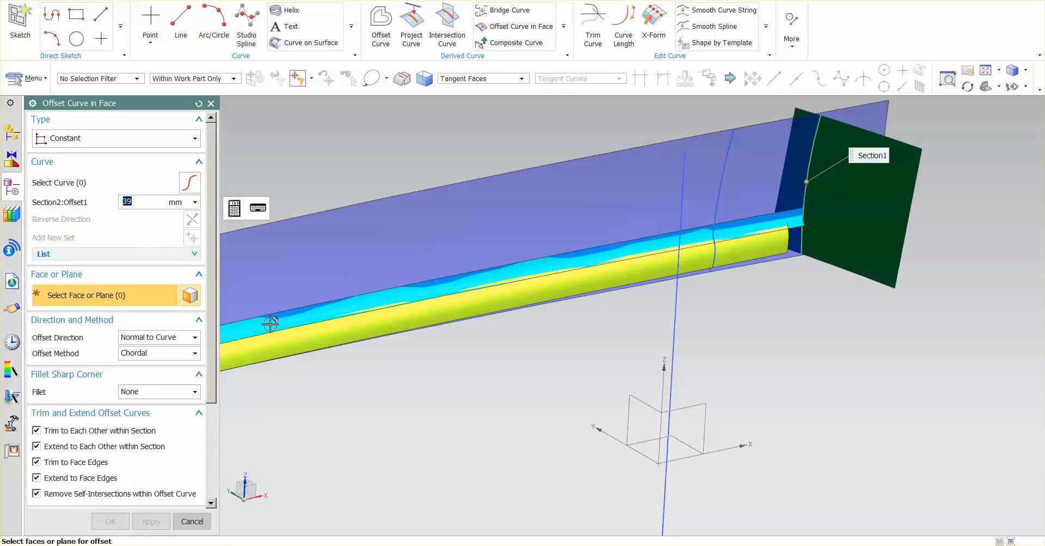
pyautogui.click(859, 259)
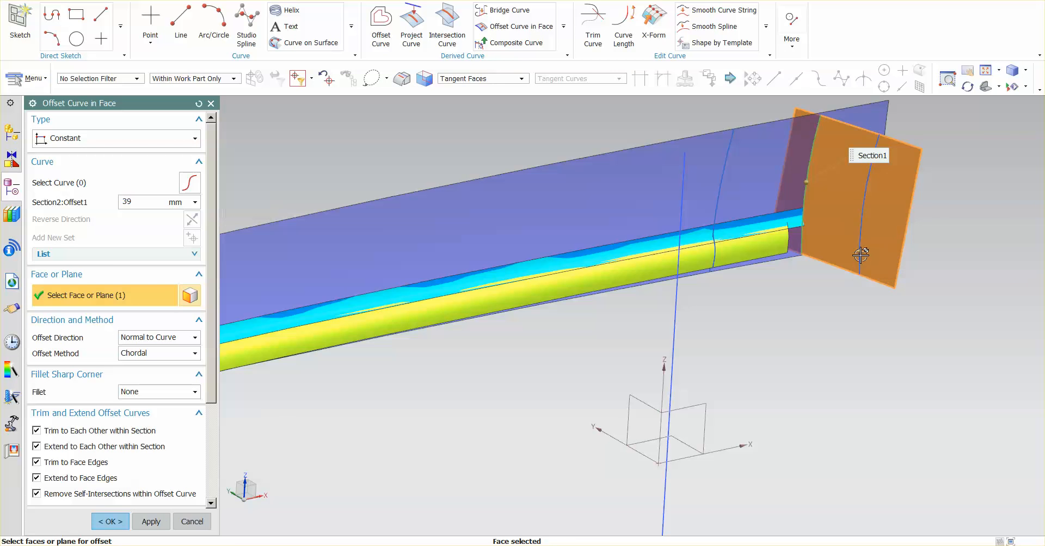
pyautogui.middleClick(850, 314)
pyautogui.moveTo(835, 343); pyautogui.dragTo(827, 366, button='middle')
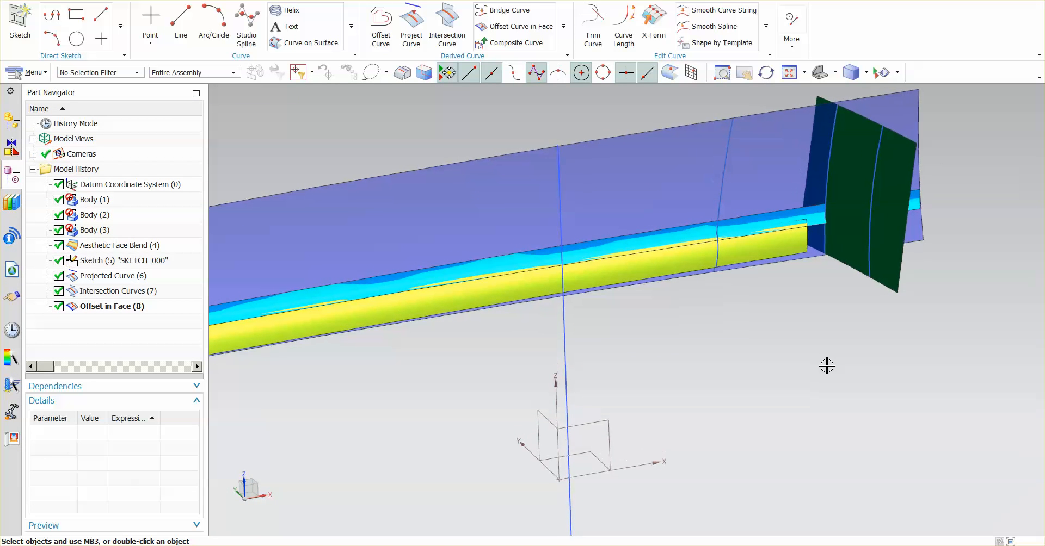
# Step: Start a Through Curves surface with the projected curve as the first section and the offset curve on the green sheet as the second
pyautogui.moveTo(274, 105); pyautogui.dragTo(274, 86, button='middle')
pyautogui.click(274, 1)
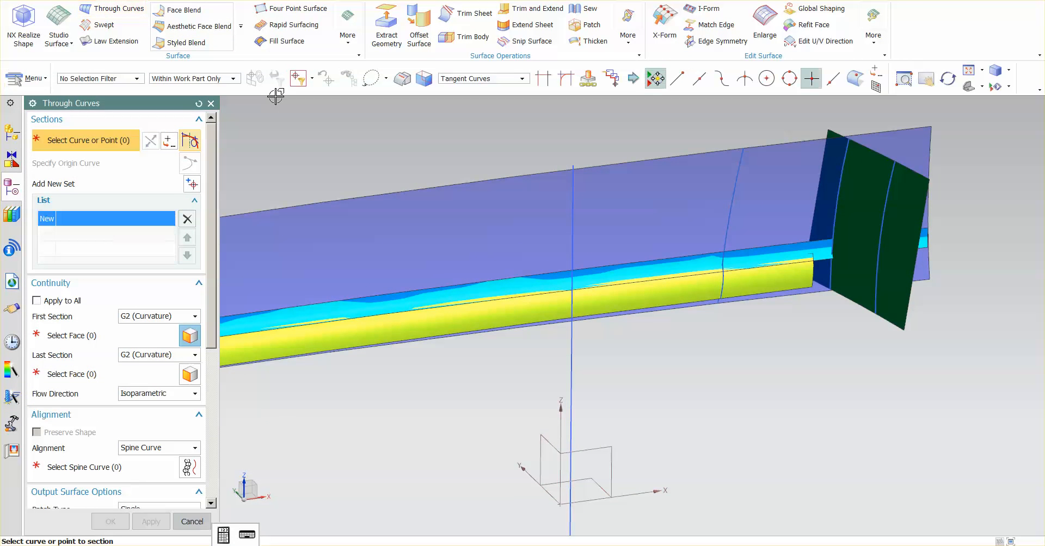
pyautogui.moveTo(721, 306); pyautogui.dragTo(709, 286, button='middle')
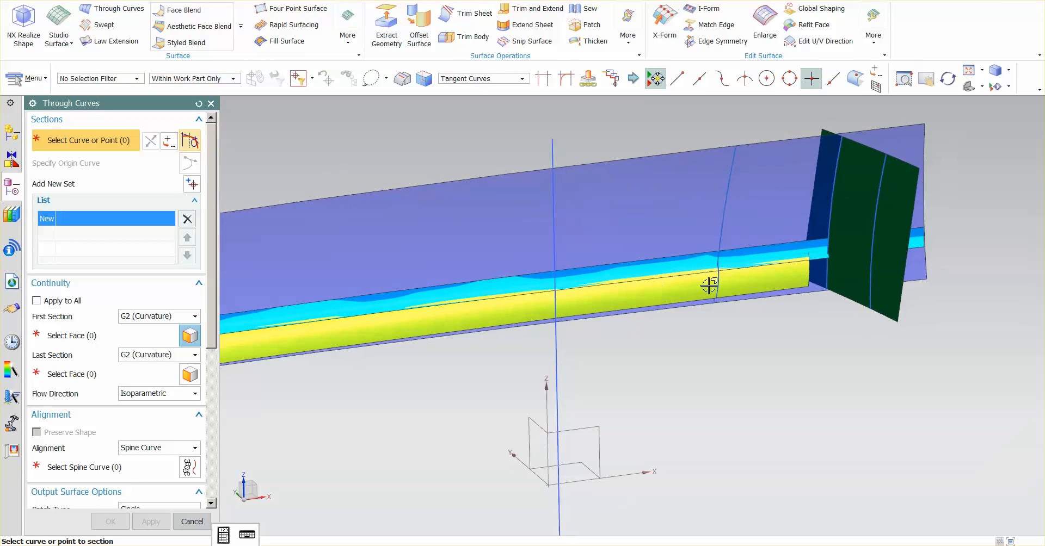
pyautogui.click(734, 160)
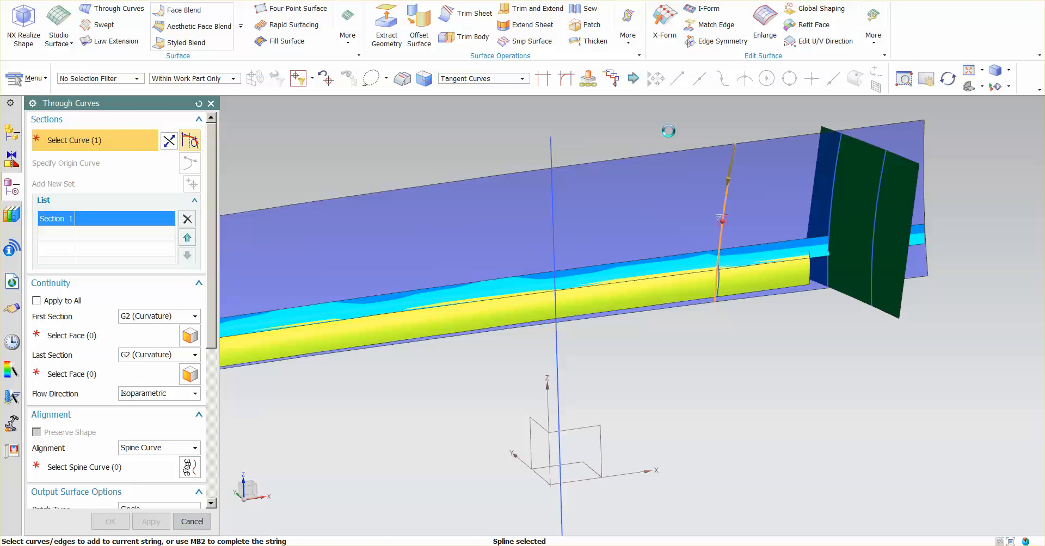
pyautogui.middleClick(668, 131)
pyautogui.click(881, 165)
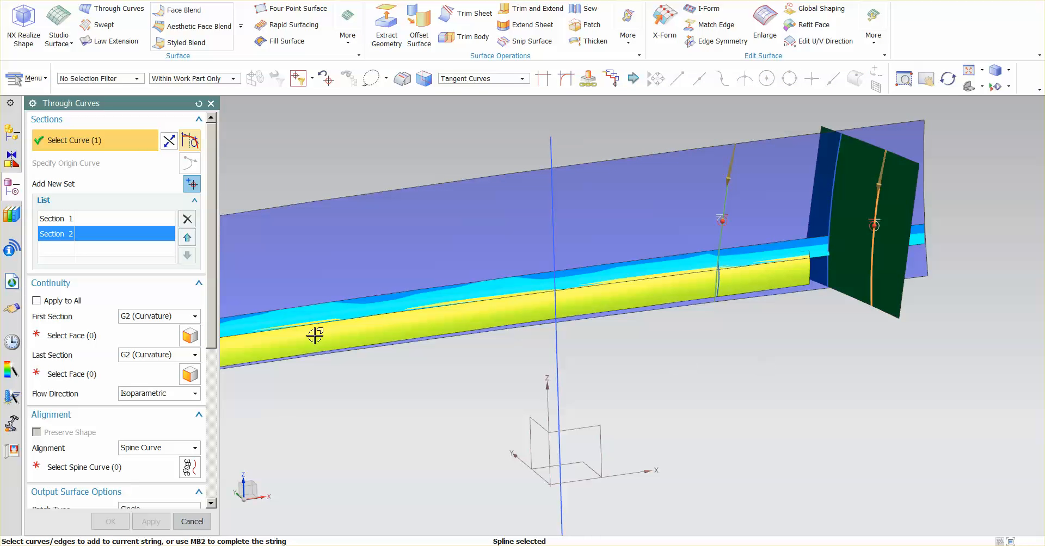
# Step: Assign the large blue sheet as the first section's G2 constraint face and the green end sheet as the last section's
pyautogui.click(88, 338)
pyautogui.click(488, 243)
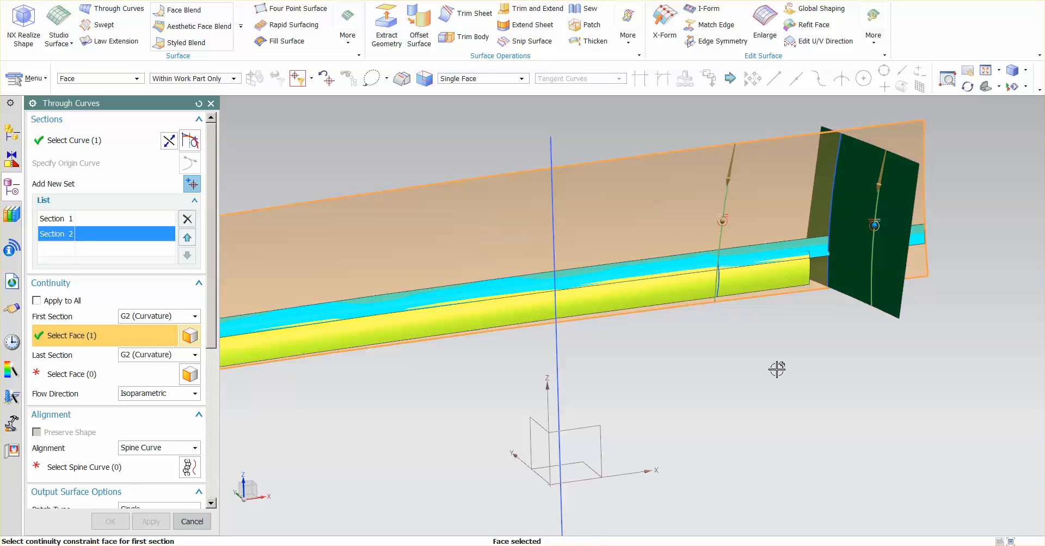
pyautogui.middleClick(830, 303)
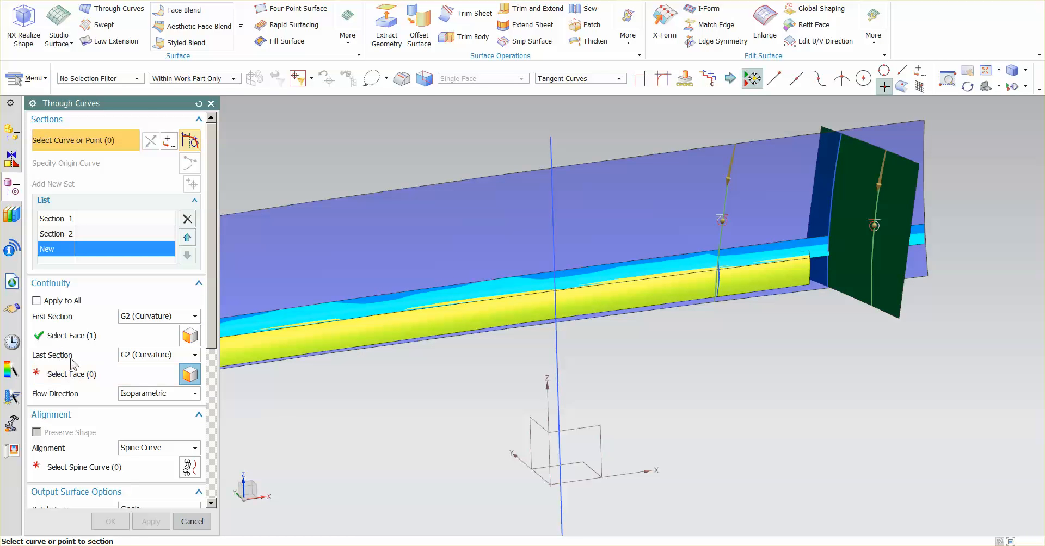
pyautogui.click(81, 381)
pyautogui.click(81, 381)
pyautogui.click(844, 298)
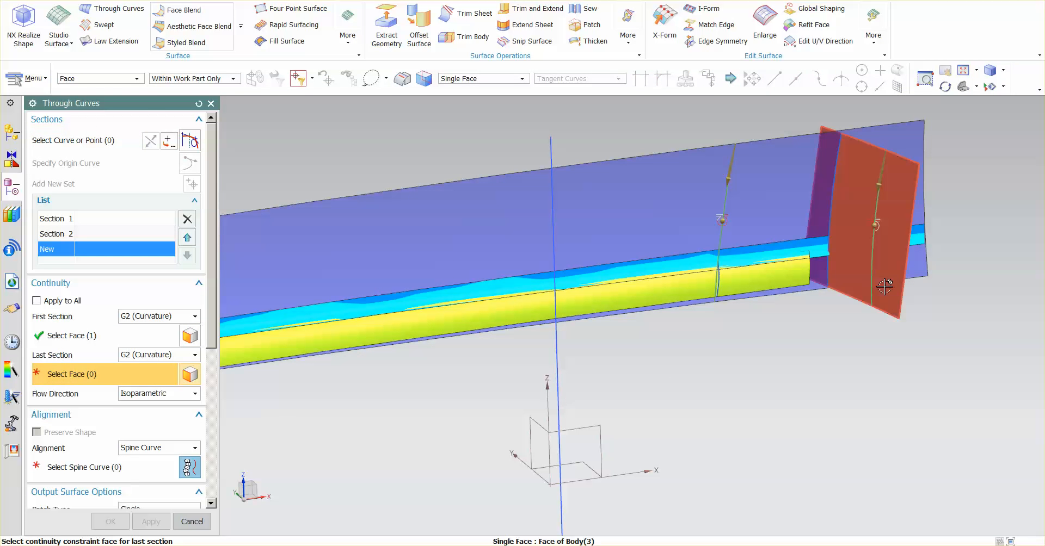
# Step: Align the Through Curves surface with the vertical line as its spine curve and create the surface
pyautogui.click(81, 468)
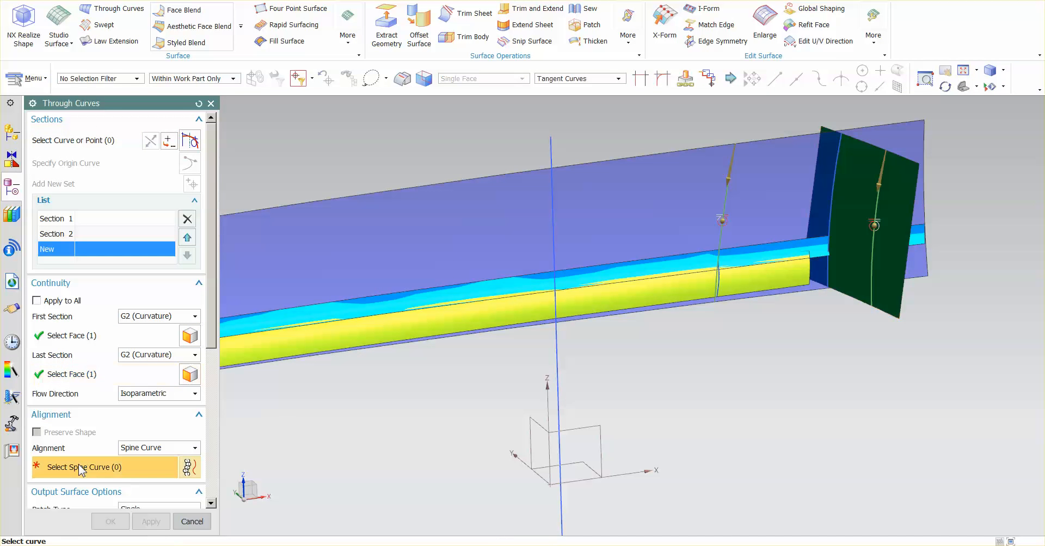
pyautogui.click(556, 344)
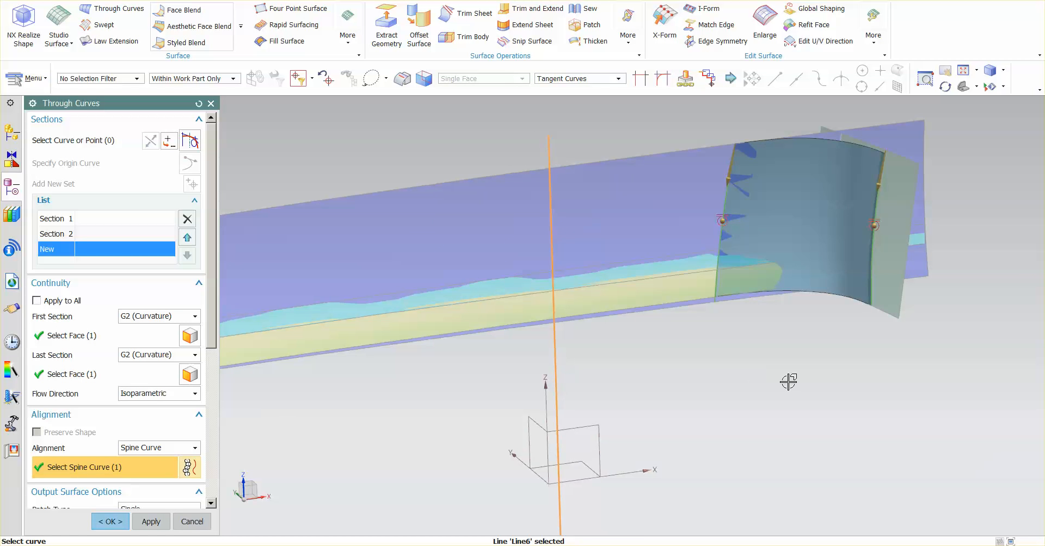
pyautogui.moveTo(788, 380); pyautogui.dragTo(790, 381, button='middle')
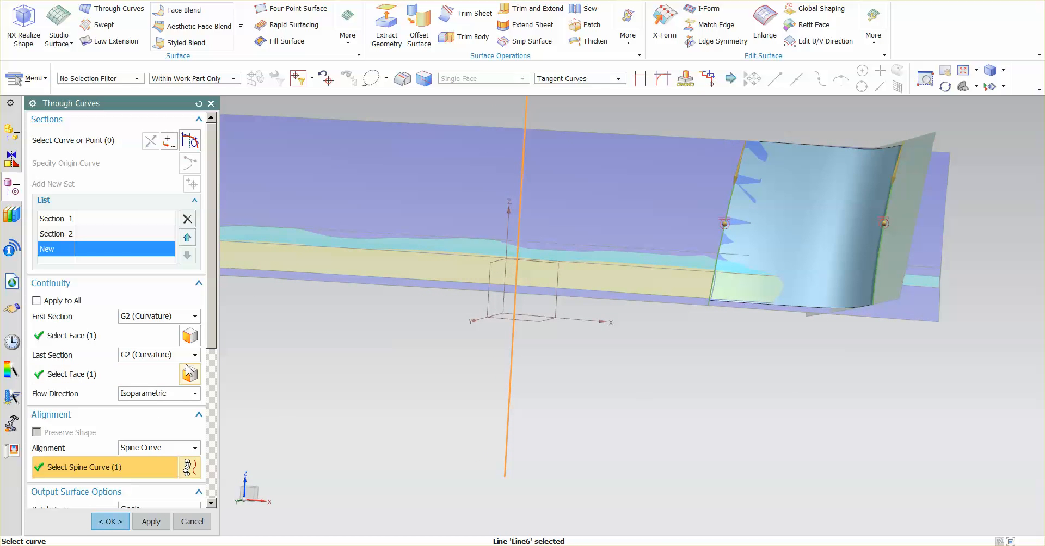
pyautogui.moveTo(519, 500); pyautogui.dragTo(581, 377, button='middle')
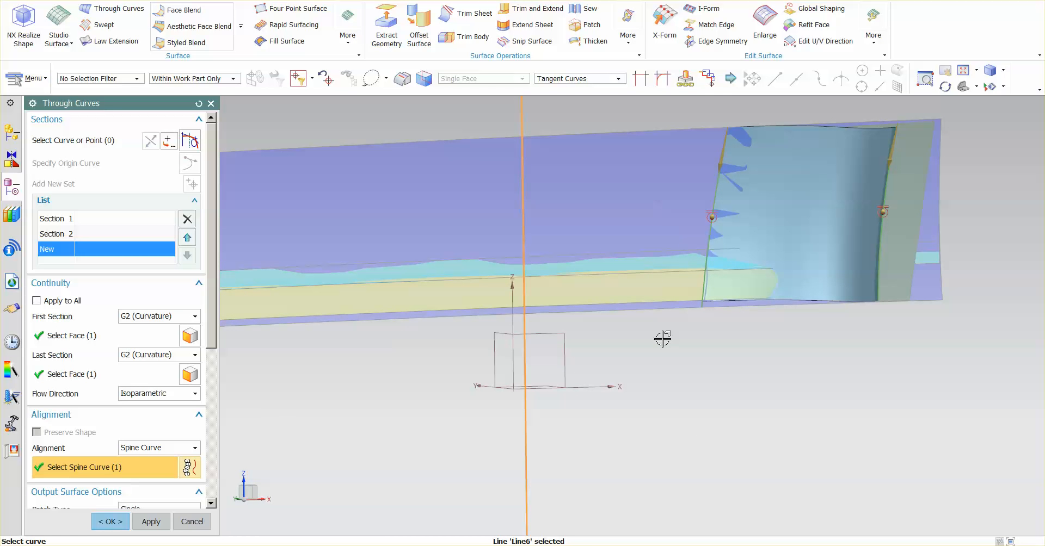
pyautogui.moveTo(662, 338); pyautogui.dragTo(706, 285, button='middle')
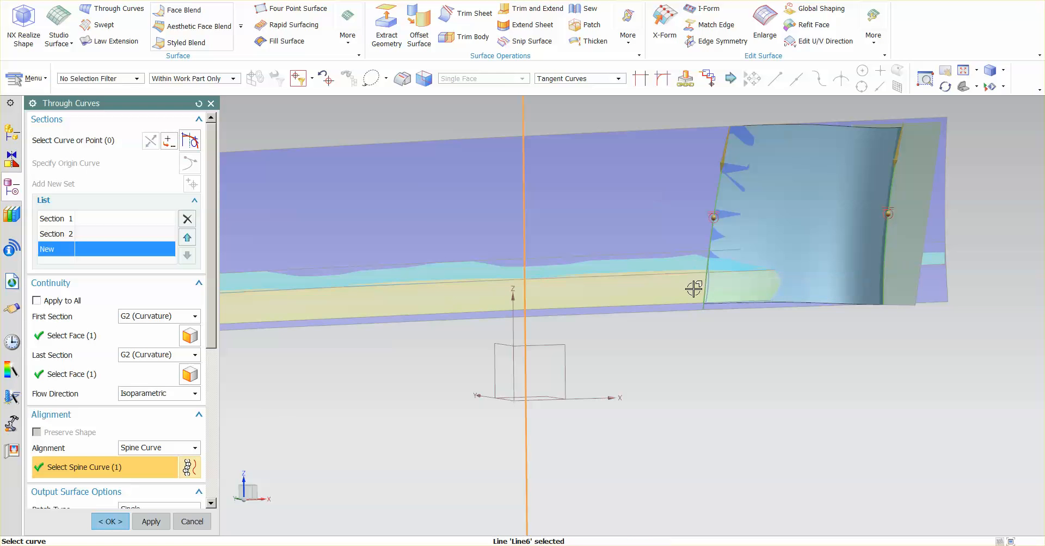
pyautogui.moveTo(702, 311); pyautogui.dragTo(705, 311, button='middle')
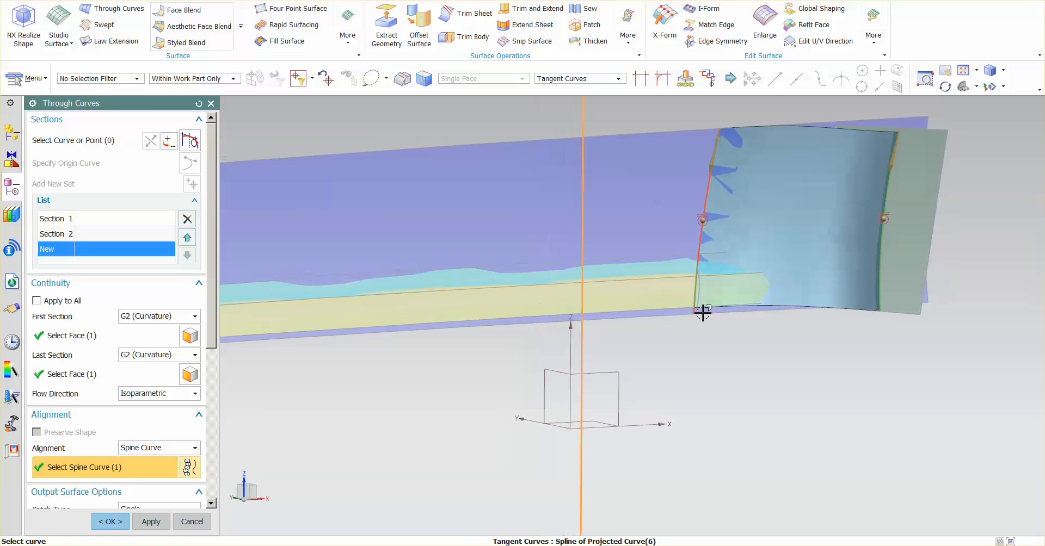
pyautogui.click(110, 521)
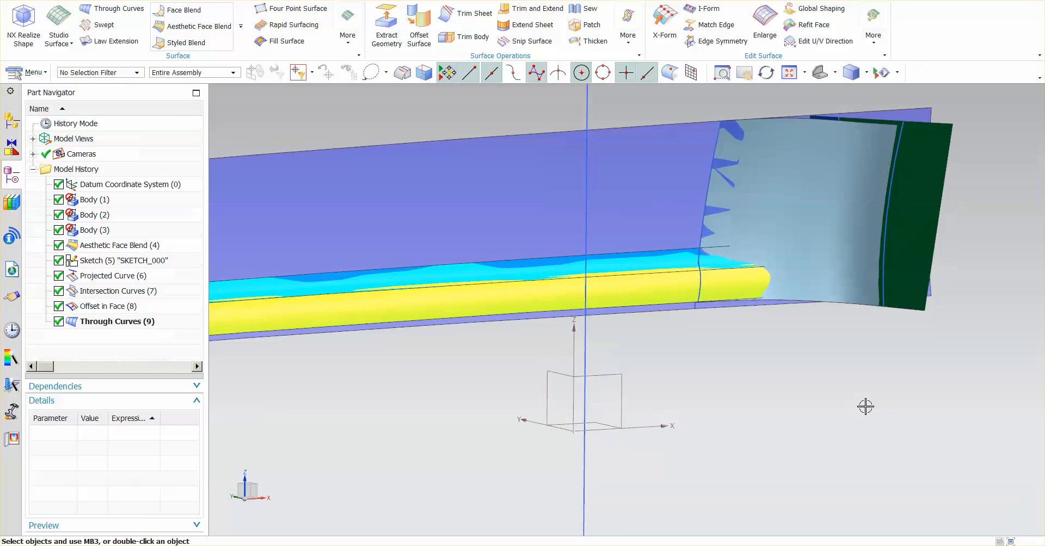
# Step: Change the display colour of the new transition surface to dark purple
pyautogui.hotkey('ctrl', 'j')
pyautogui.click(816, 250)
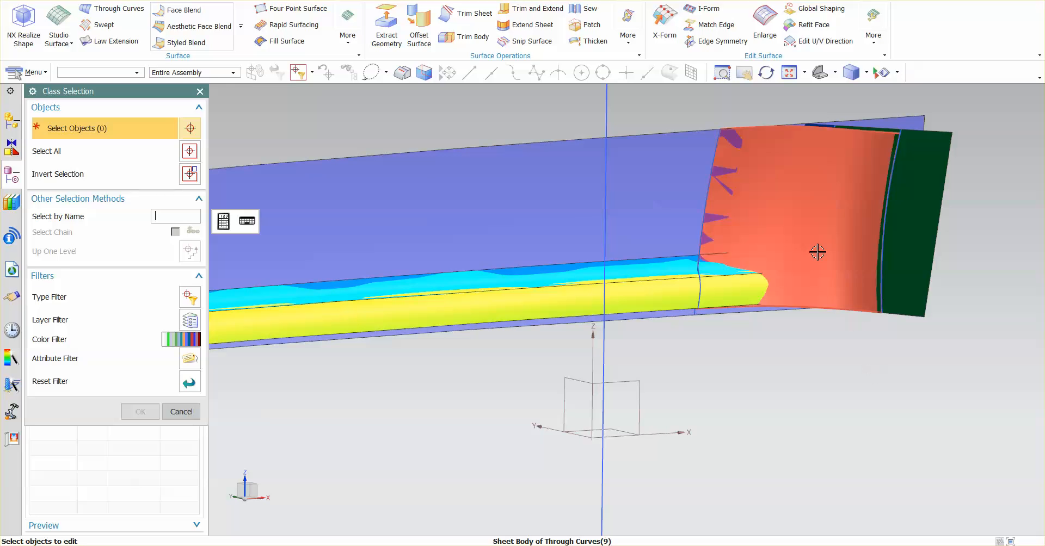
pyautogui.middleClick(583, 329)
pyautogui.click(185, 165)
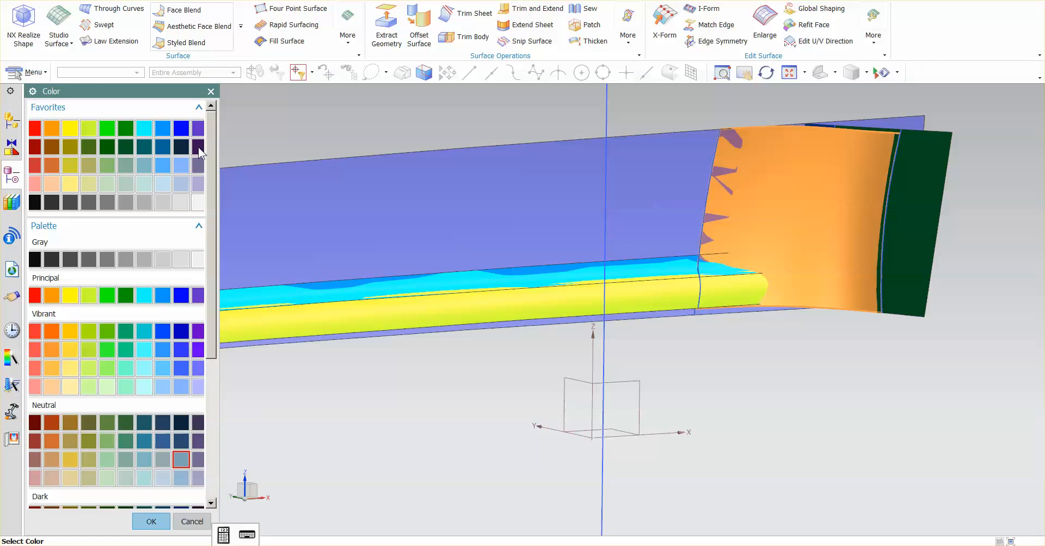
pyautogui.click(199, 148)
pyautogui.middleClick(324, 132)
pyautogui.middleClick(324, 132)
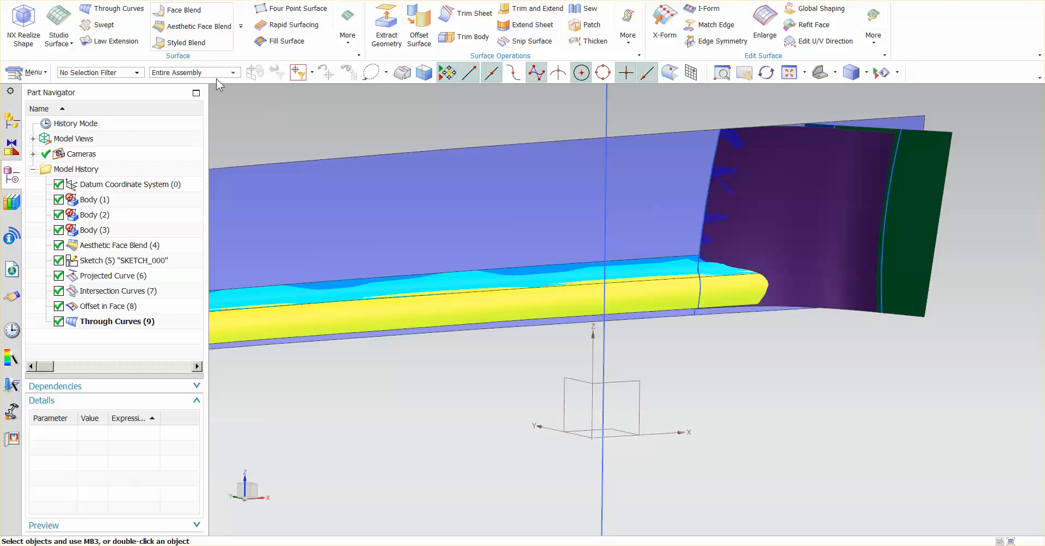
# Step: Start another Through Curves surface from the projected curve on the yellow sheet to the offset curve on the green end sheet
pyautogui.click(702, 305)
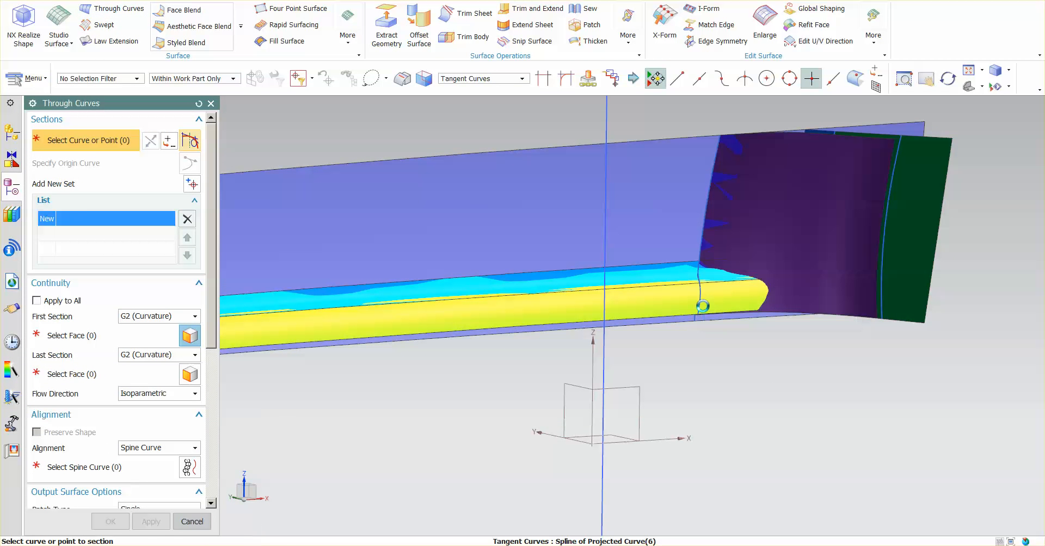
pyautogui.middleClick(789, 427)
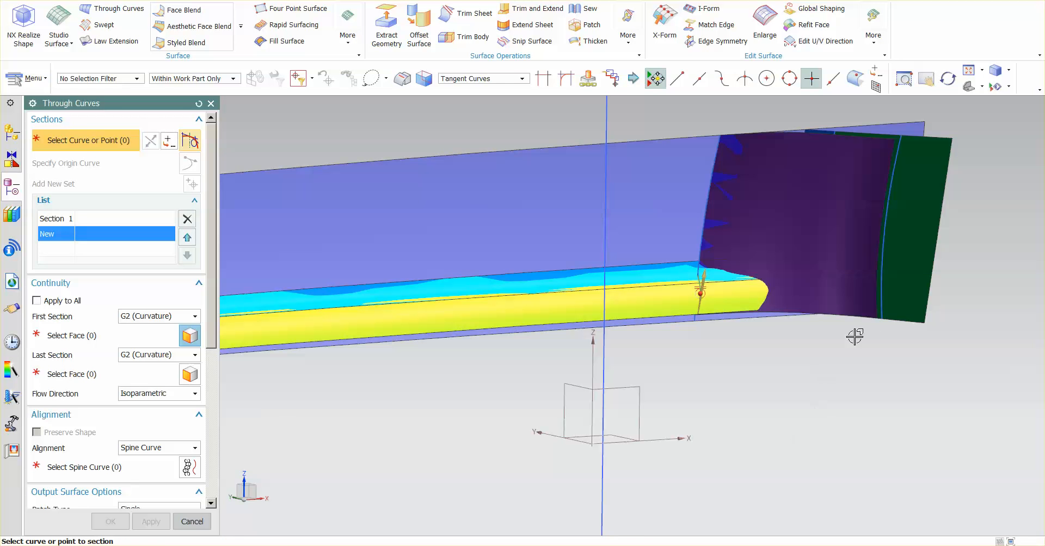
pyautogui.click(881, 306)
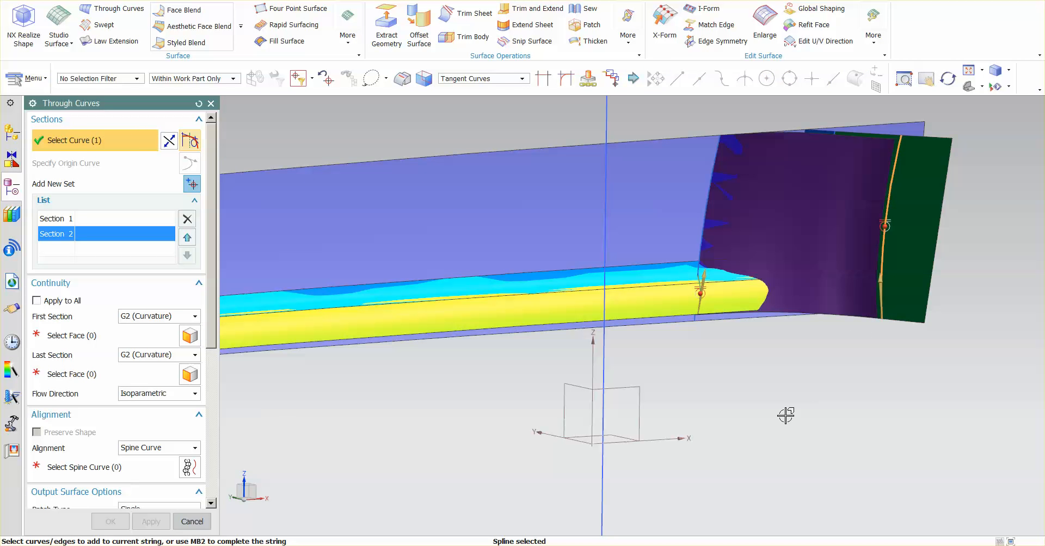
# Step: Assign the yellow sheet as the first section's G2 constraint face and the green end sheet as the last section's
pyautogui.click(74, 336)
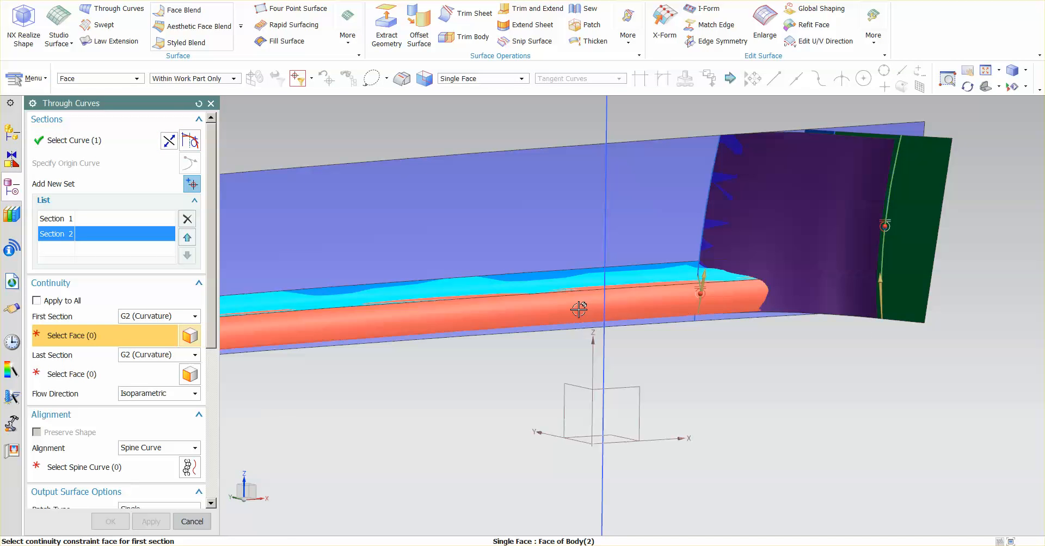
pyautogui.click(599, 310)
pyautogui.click(87, 378)
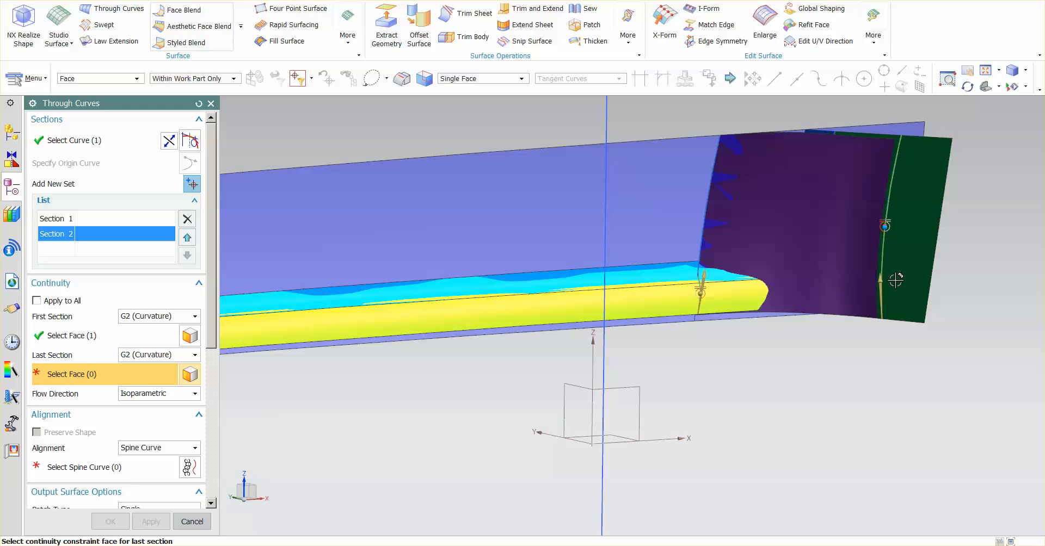
pyautogui.click(895, 280)
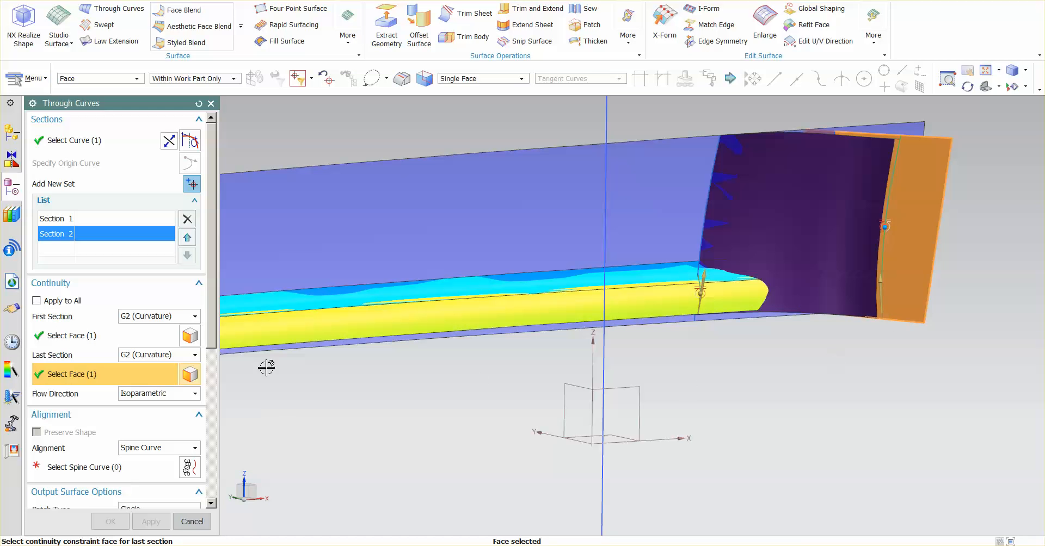
# Step: Set the vertical line as the spine curve and create the lower transition surface
pyautogui.click(68, 469)
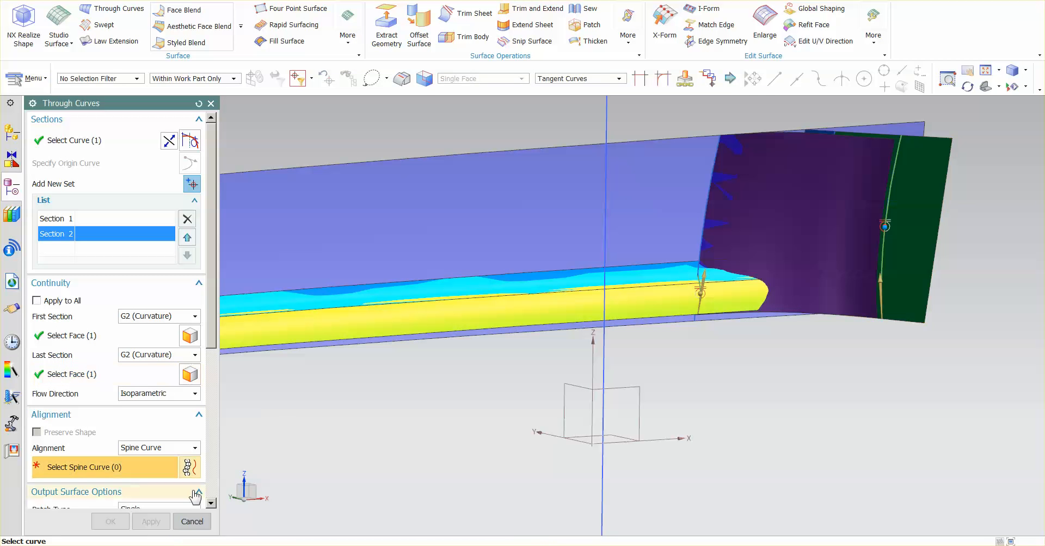
pyautogui.click(605, 493)
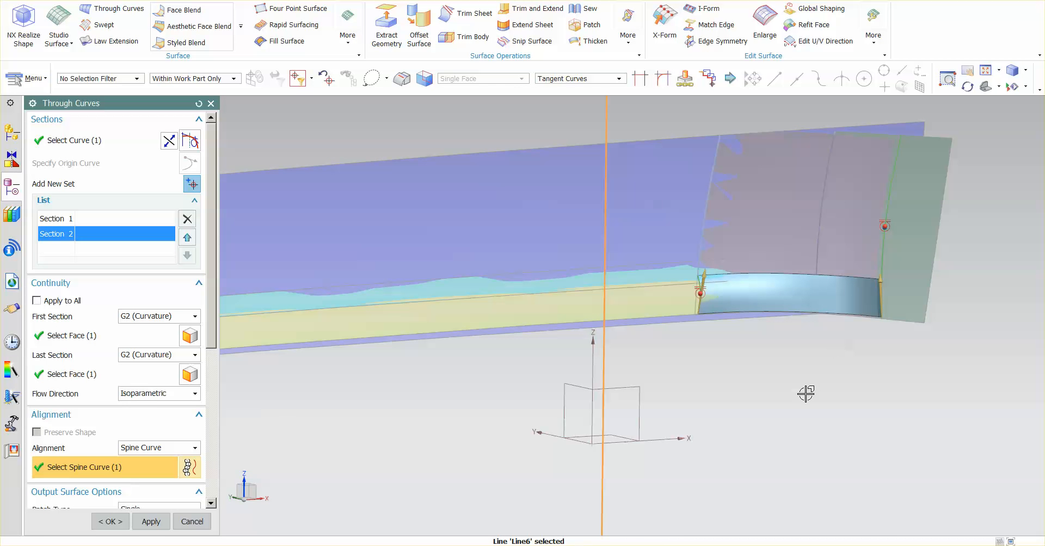
pyautogui.click(111, 522)
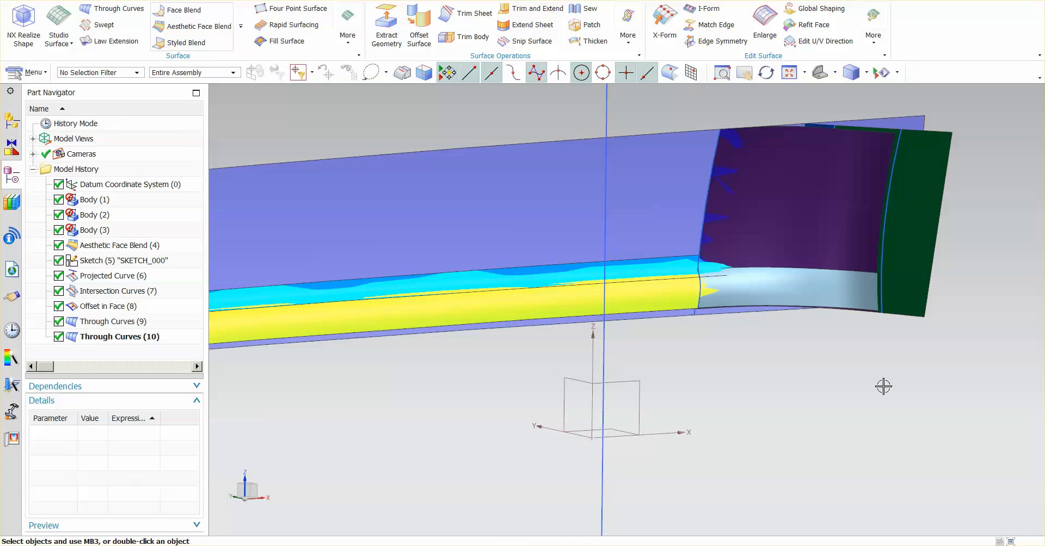
# Step: Change the display colour of the lower transition surface to bright green
pyautogui.hotkey('ctrl', 'j')
pyautogui.click(830, 290)
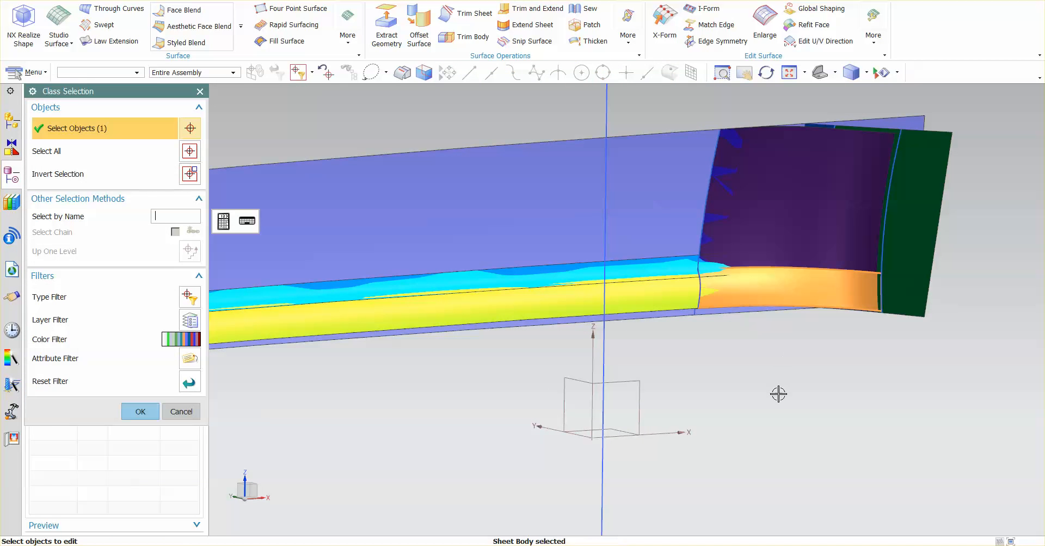
pyautogui.middleClick(779, 390)
pyautogui.click(189, 169)
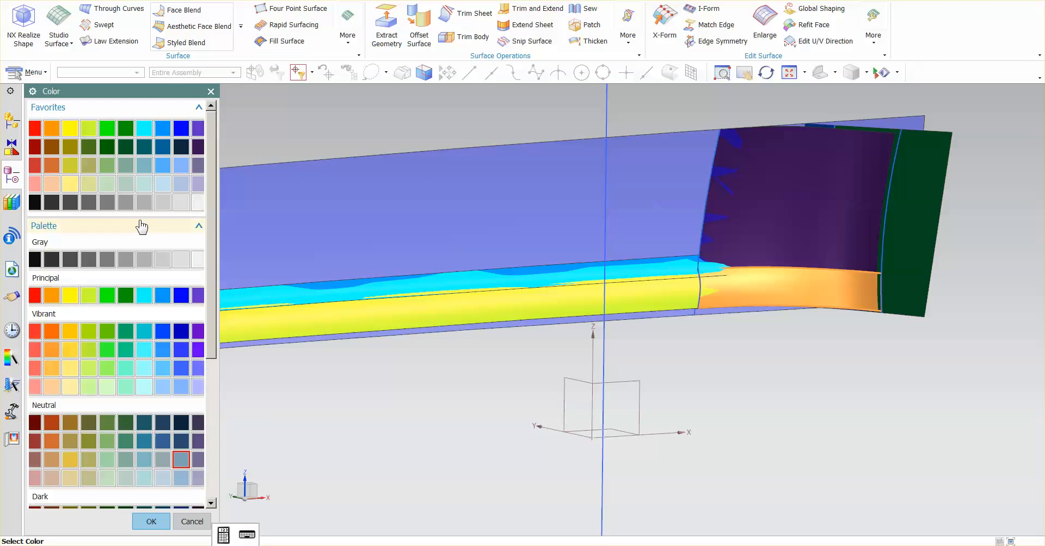
pyautogui.click(113, 136)
pyautogui.middleClick(338, 374)
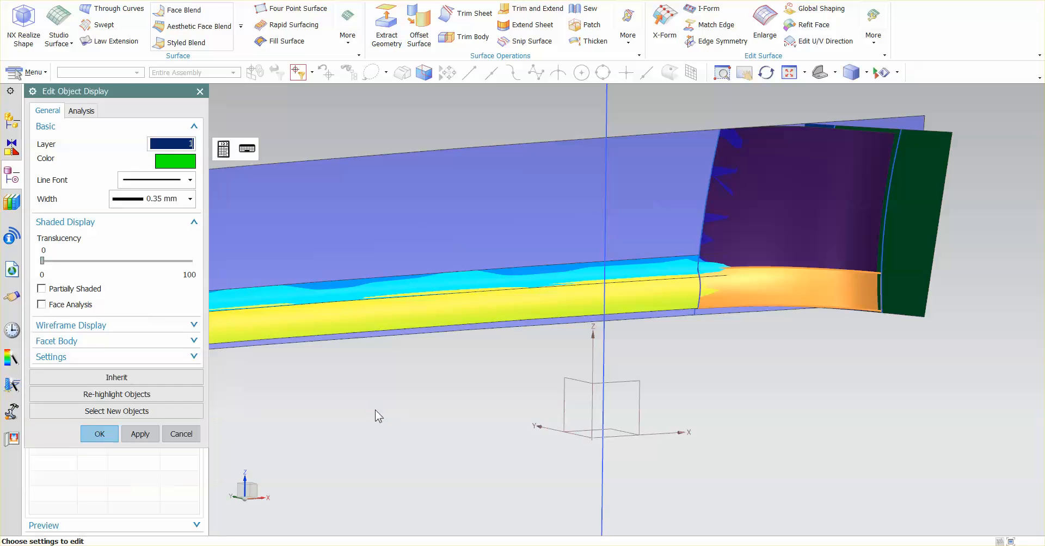
pyautogui.middleClick(374, 415)
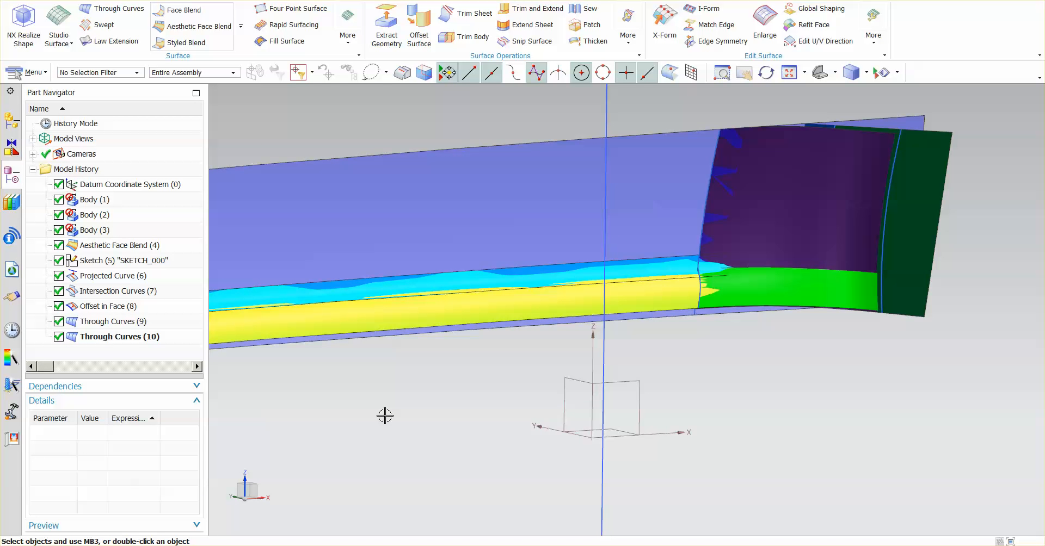
# Step: Hide the projected curve along the start edges of the two transition surfaces
pyautogui.scroll(5, 384, 416)
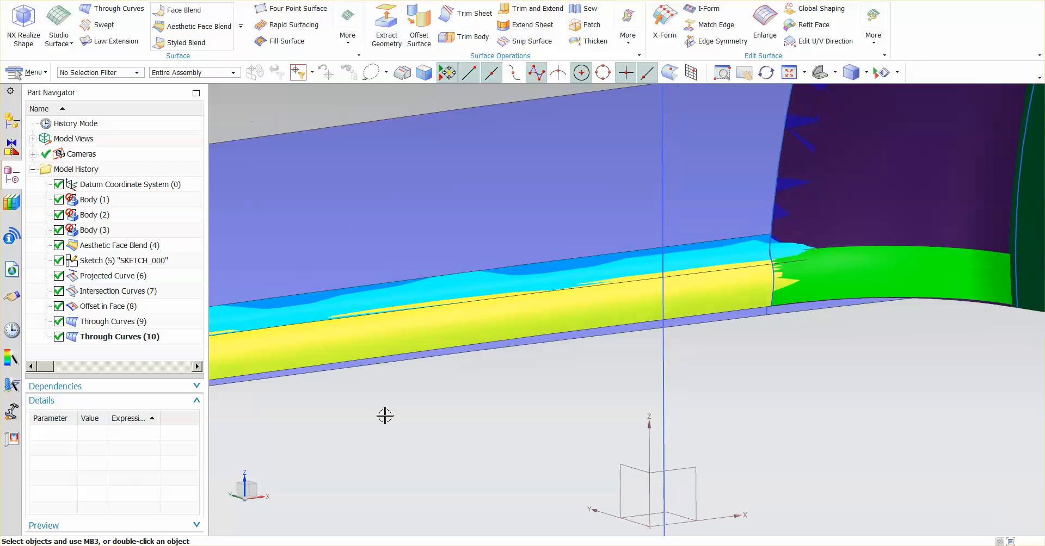
pyautogui.hotkey('ctrl', 'b')
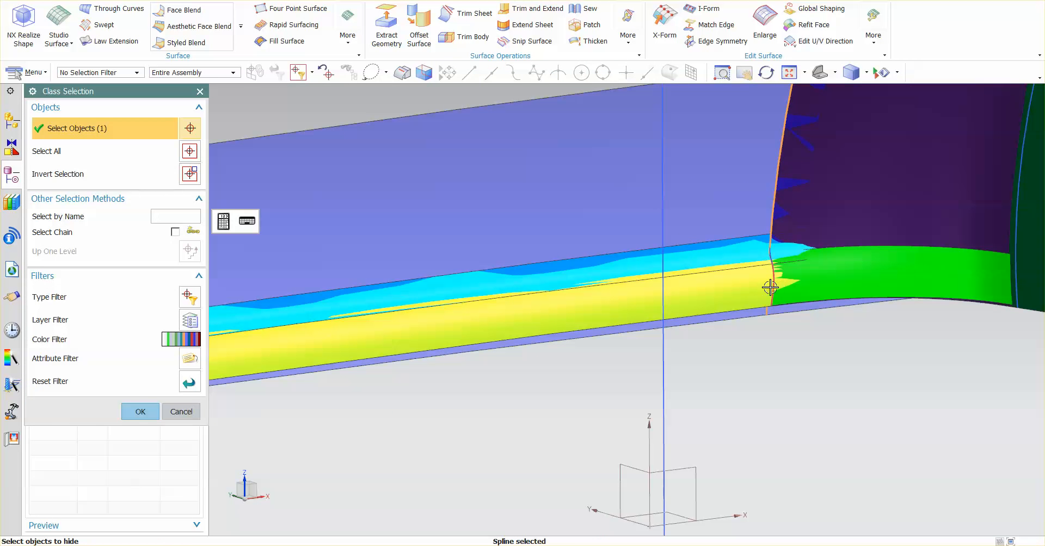
pyautogui.middleClick(773, 376)
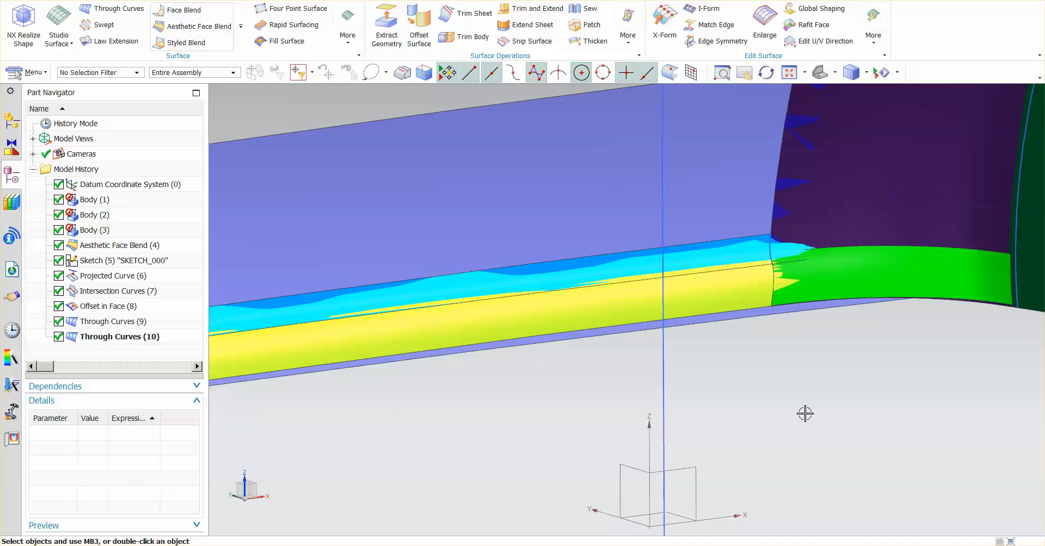
# Step: Create an associative U-direction isoparametric curve on the dark upper transition surface through the upper end corner of the cyan blend
pyautogui.moveTo(834, 384); pyautogui.dragTo(735, 419, button='middle')
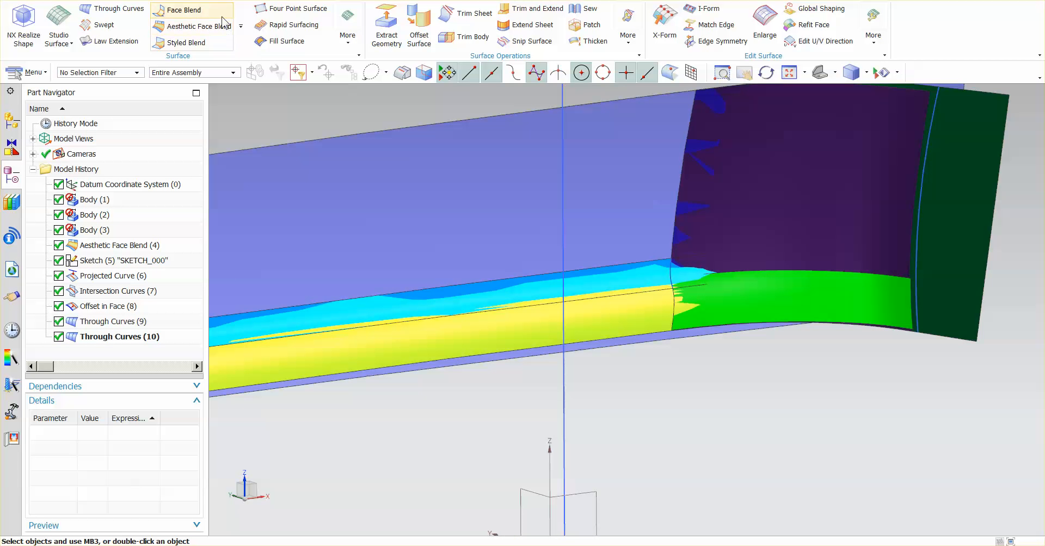
pyautogui.scroll(1, 223, 22)
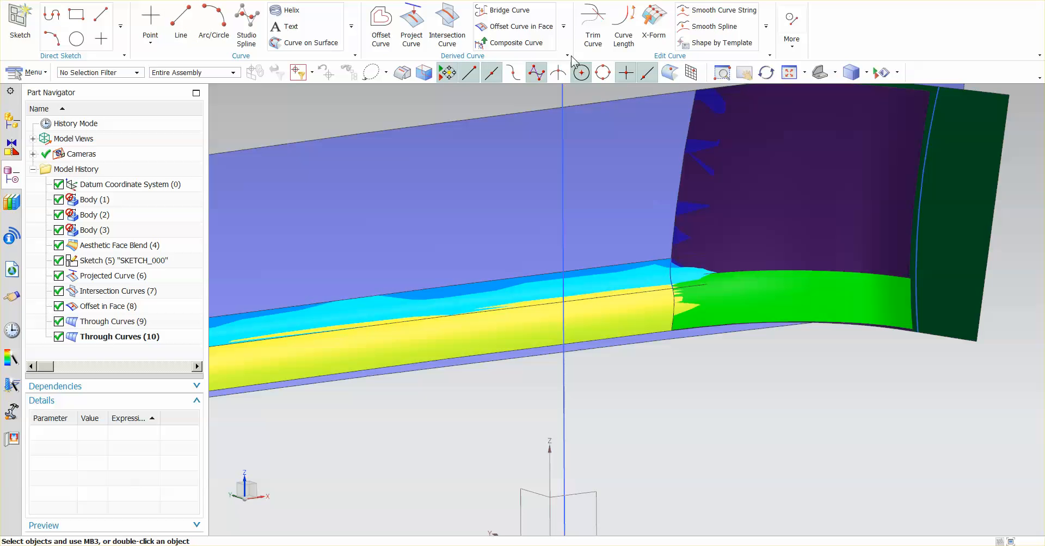
pyautogui.click(565, 38)
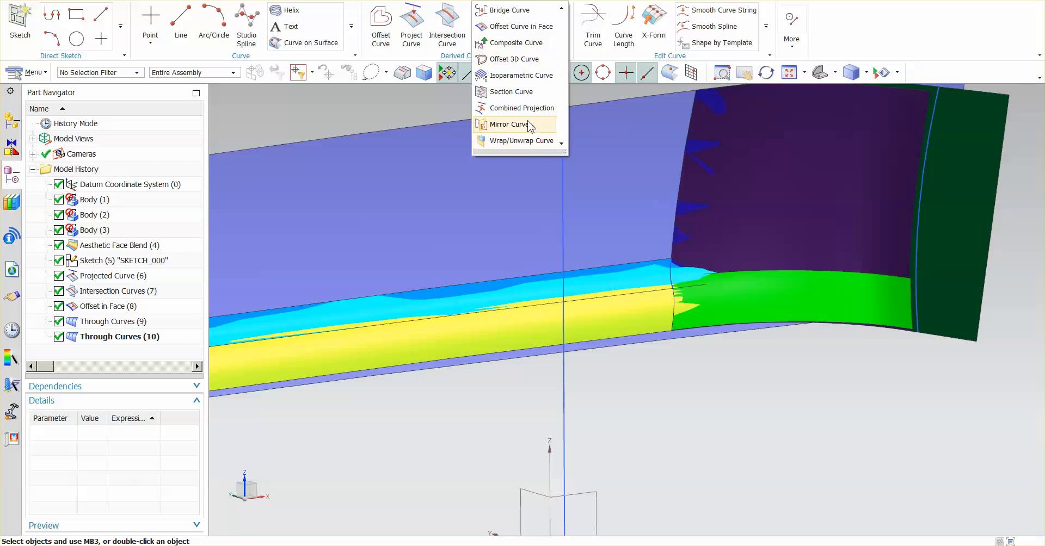
pyautogui.click(518, 77)
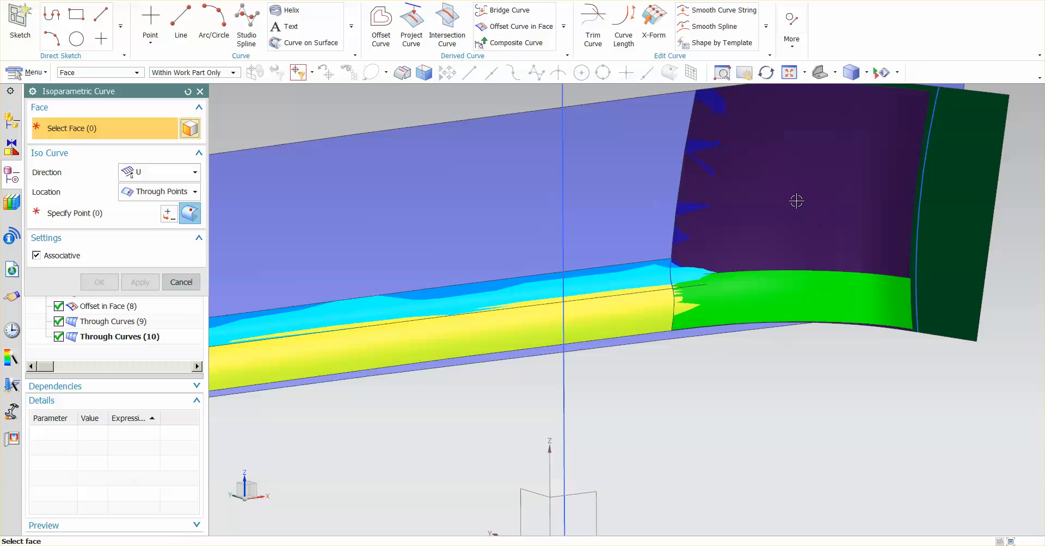
pyautogui.click(809, 203)
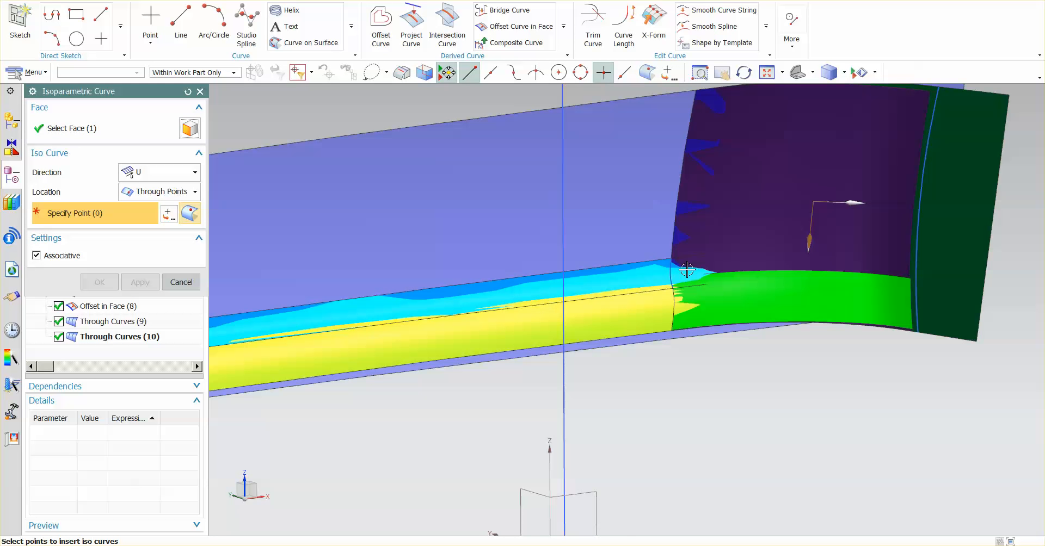
pyautogui.click(672, 262)
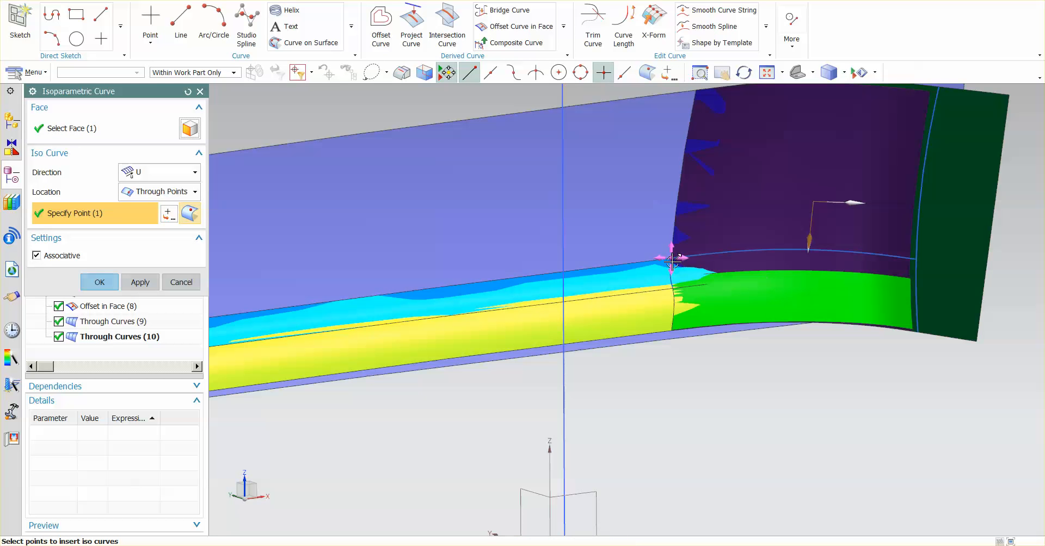
pyautogui.click(140, 282)
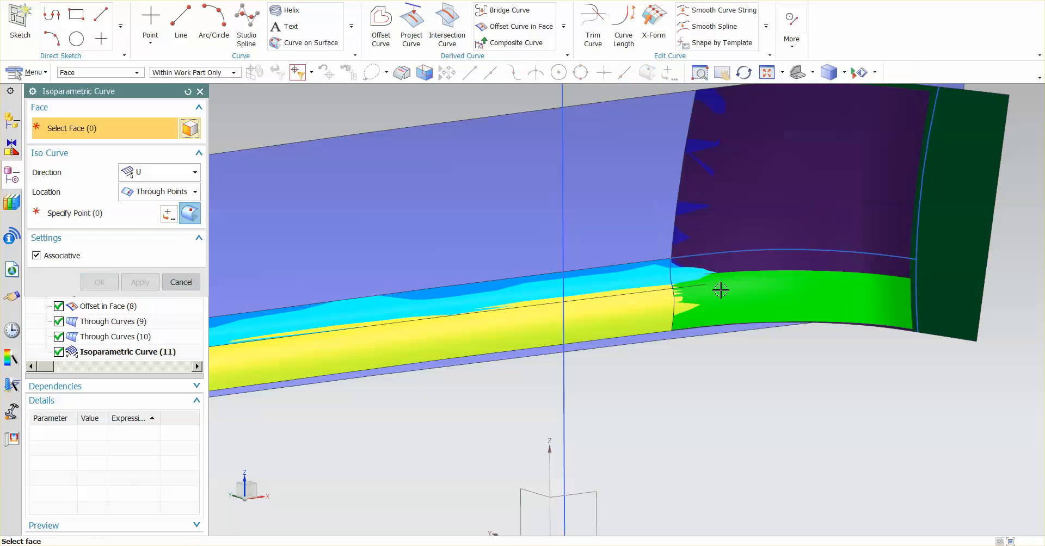
# Step: Create a U-direction isoparametric curve on the bright green lower transition surface through the lower end corner of the cyan blend
pyautogui.click(765, 309)
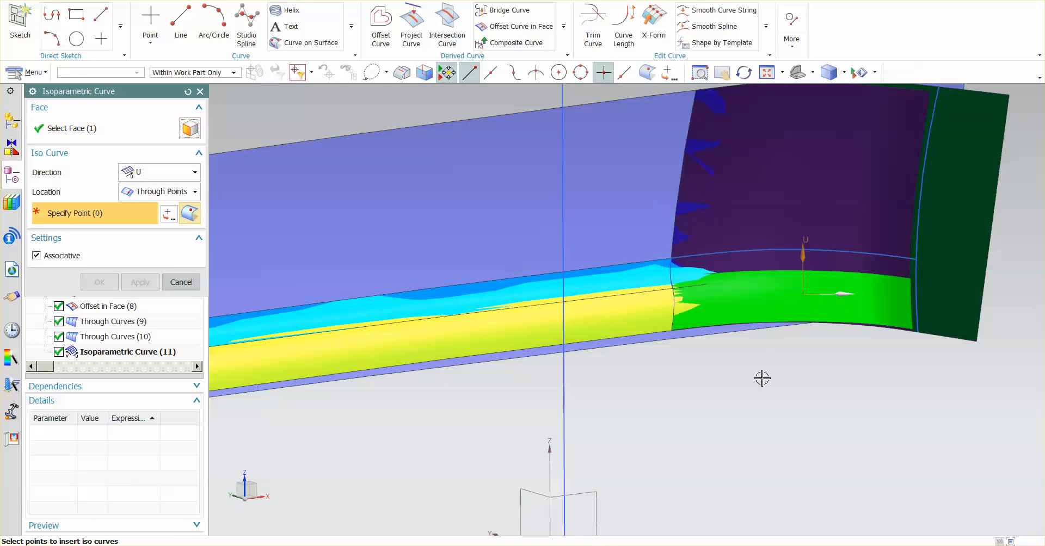
pyautogui.click(674, 292)
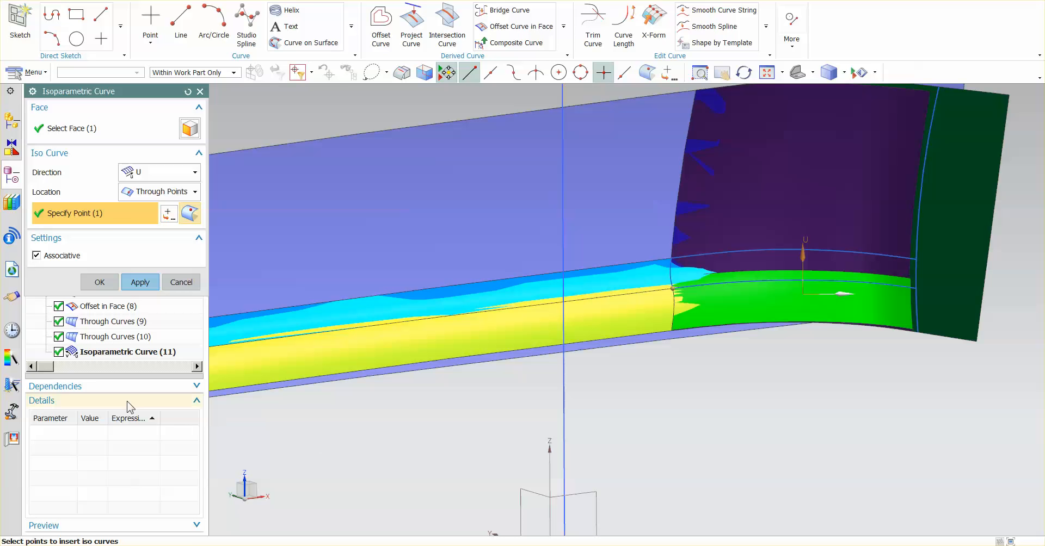
pyautogui.click(100, 283)
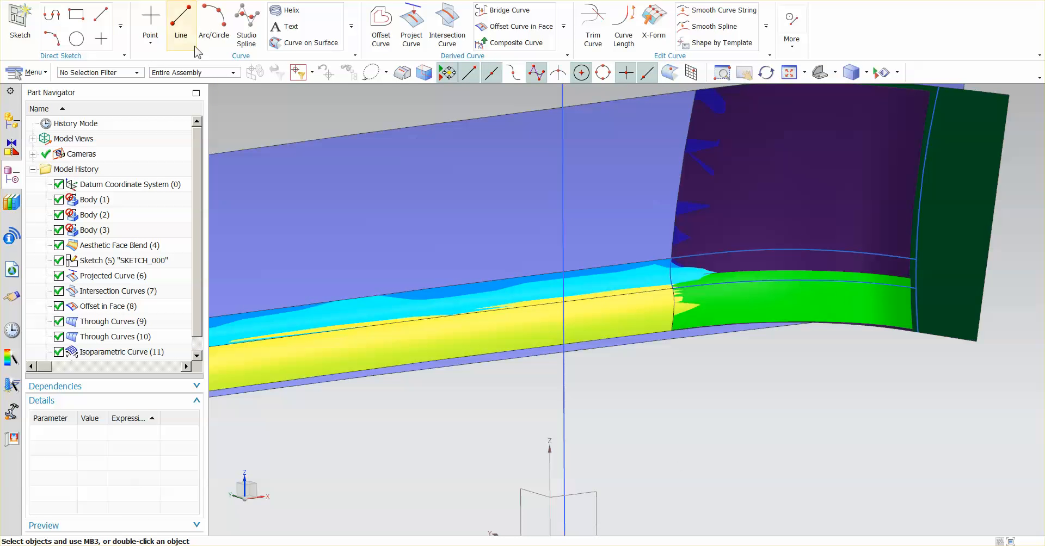
# Step: Start a Studio Surface with the lower and upper isoparametric curves as its two section curves
pyautogui.click(114, 0)
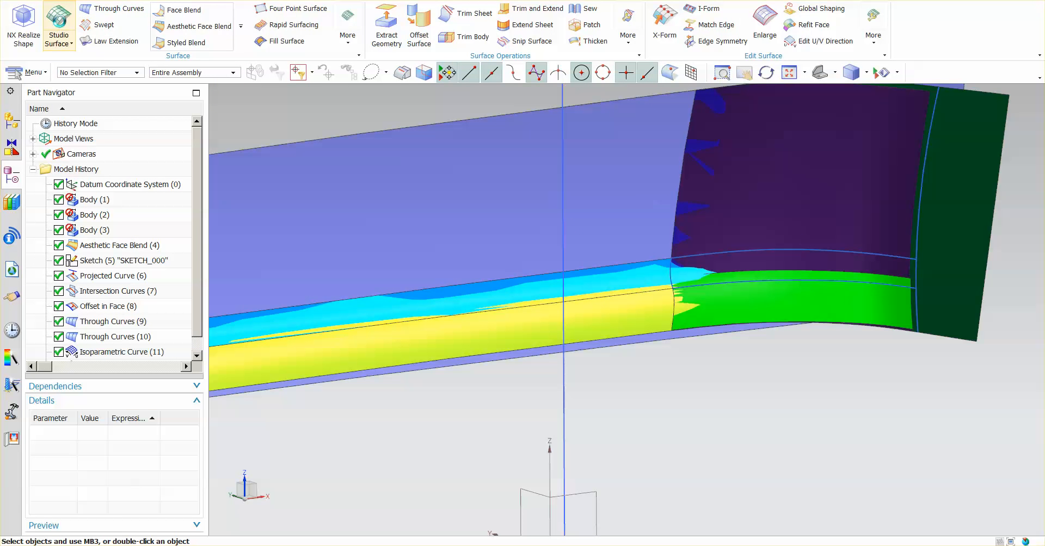
pyautogui.click(59, 24)
pyautogui.scroll(3, 669, 371)
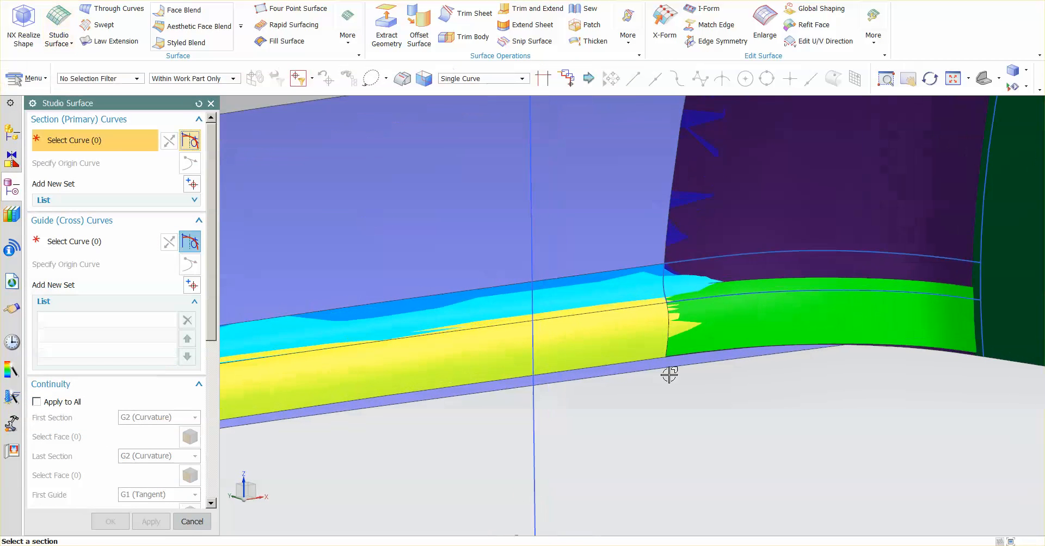
pyautogui.click(671, 299)
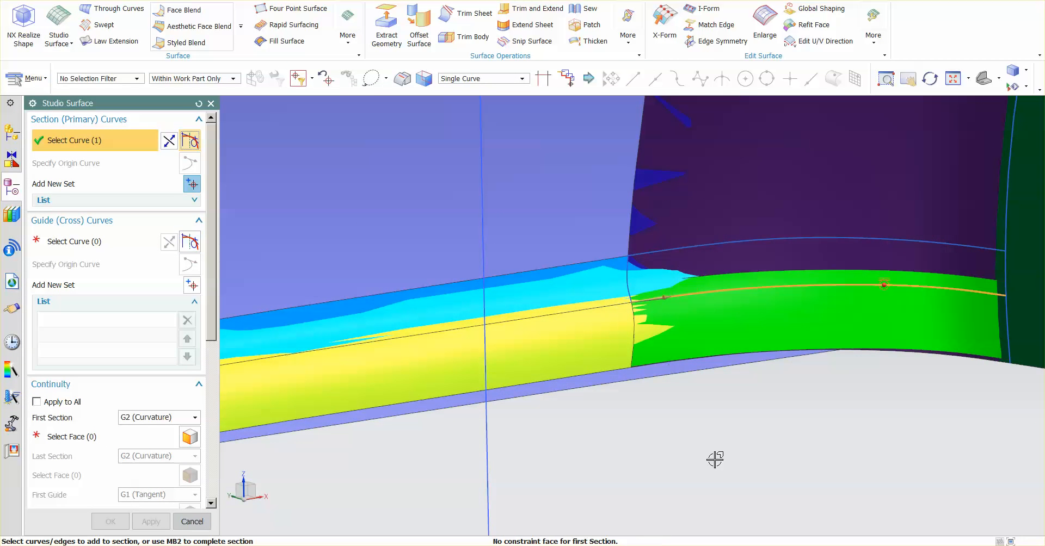
pyautogui.click(658, 256)
pyautogui.middleClick(737, 468)
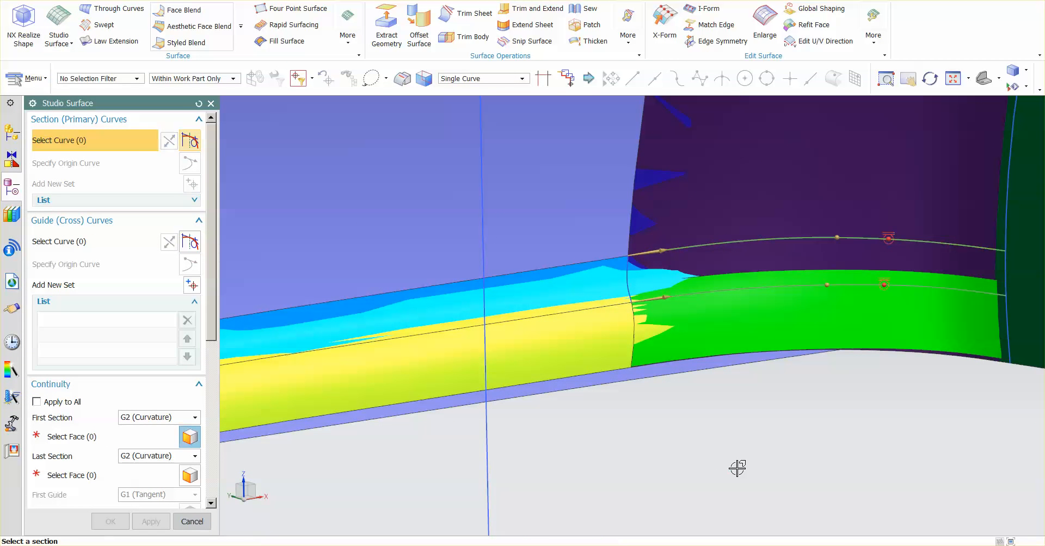
# Step: Add the end edge of the cyan blend as the first guide and the curve on the green end sheet as the second
pyautogui.click(59, 246)
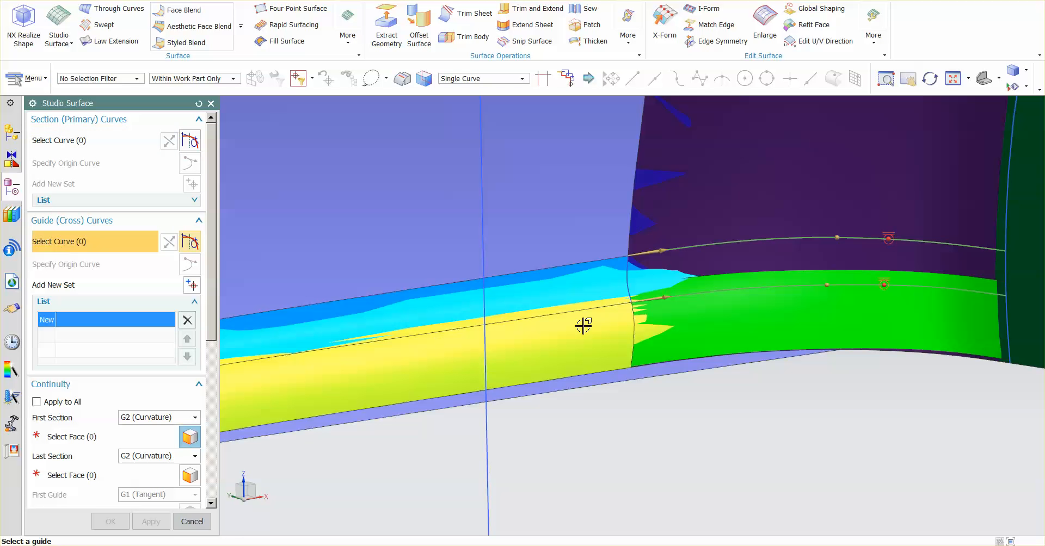
pyautogui.click(626, 284)
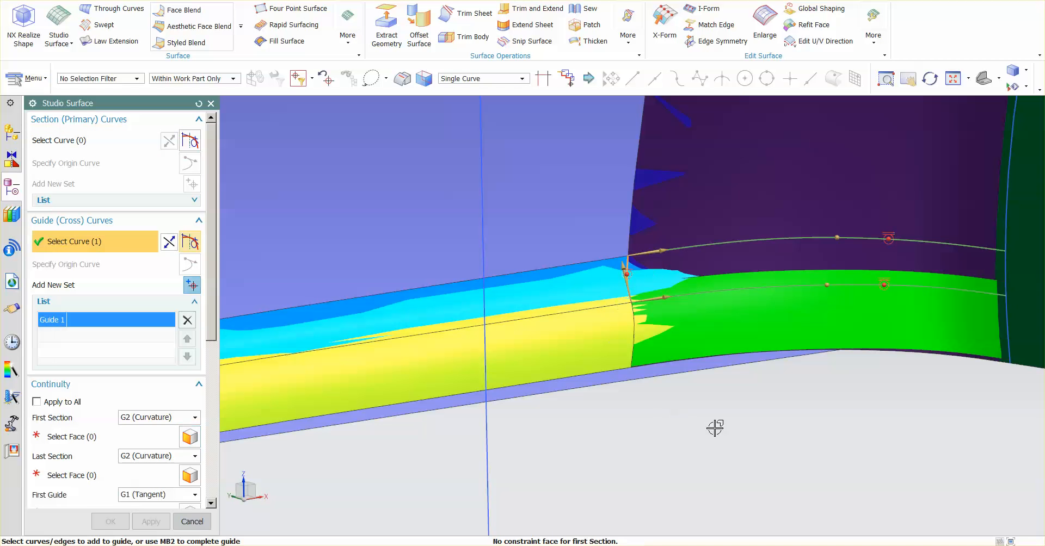
pyautogui.middleClick(770, 435)
pyautogui.click(1007, 282)
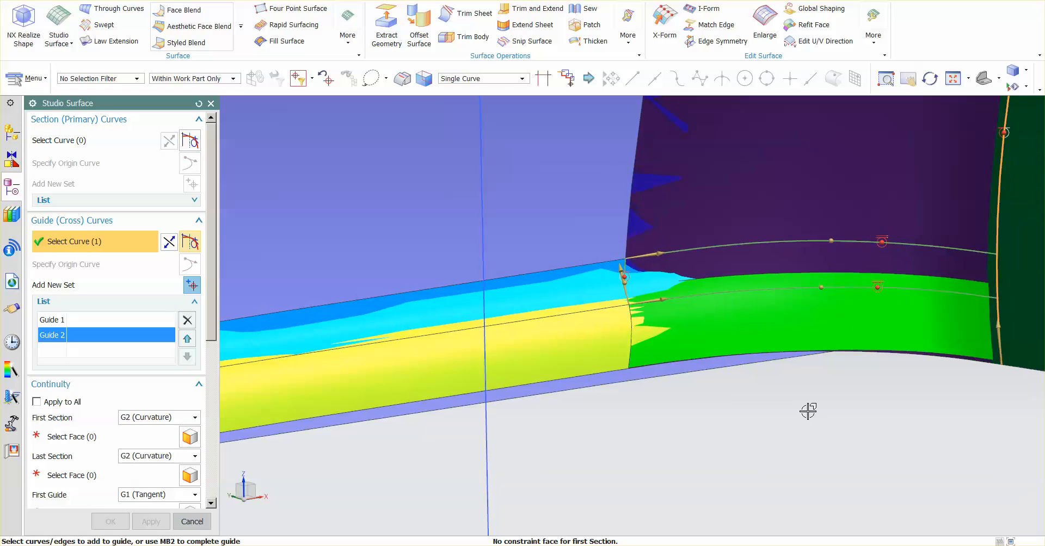
# Step: Assign the bright green lower transition as the first section's G2 constraint face and the dark upper transition as the last section's
pyautogui.moveTo(807, 410); pyautogui.dragTo(808, 411, button='middle')
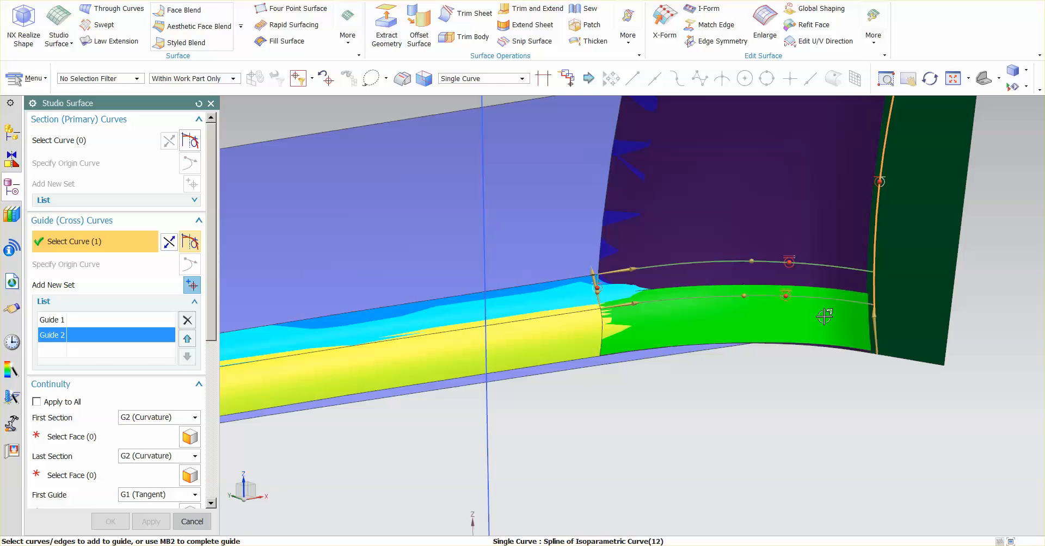
pyautogui.click(88, 438)
pyautogui.click(85, 437)
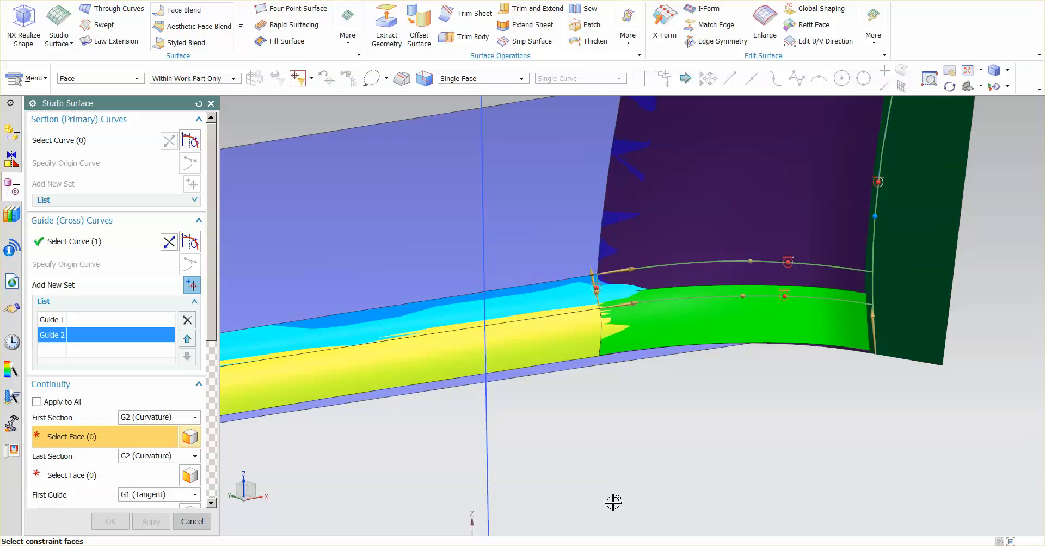
pyautogui.scroll(-2, 614, 503)
pyautogui.moveTo(614, 503); pyautogui.dragTo(613, 503, button='middle')
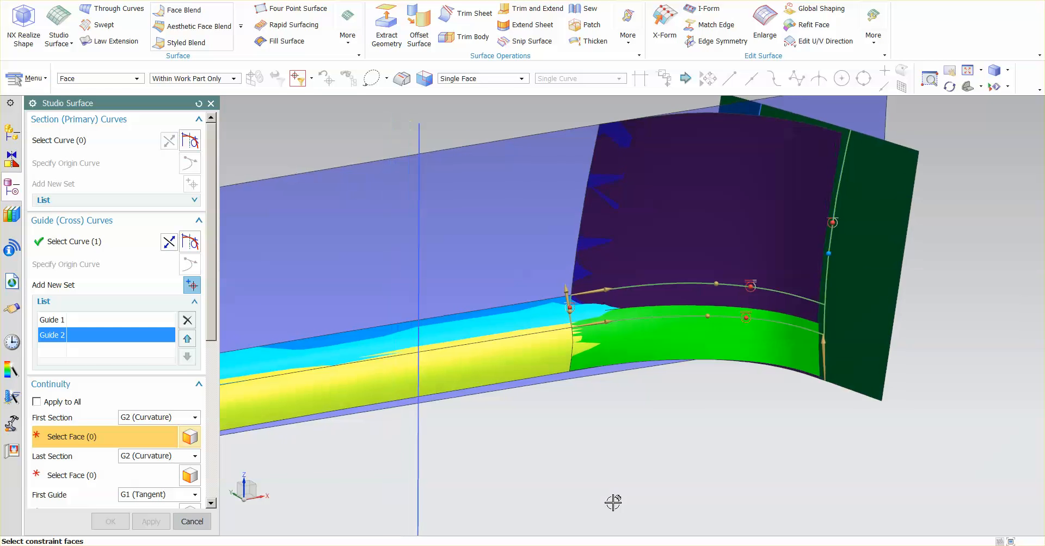
pyautogui.scroll(1, 613, 503)
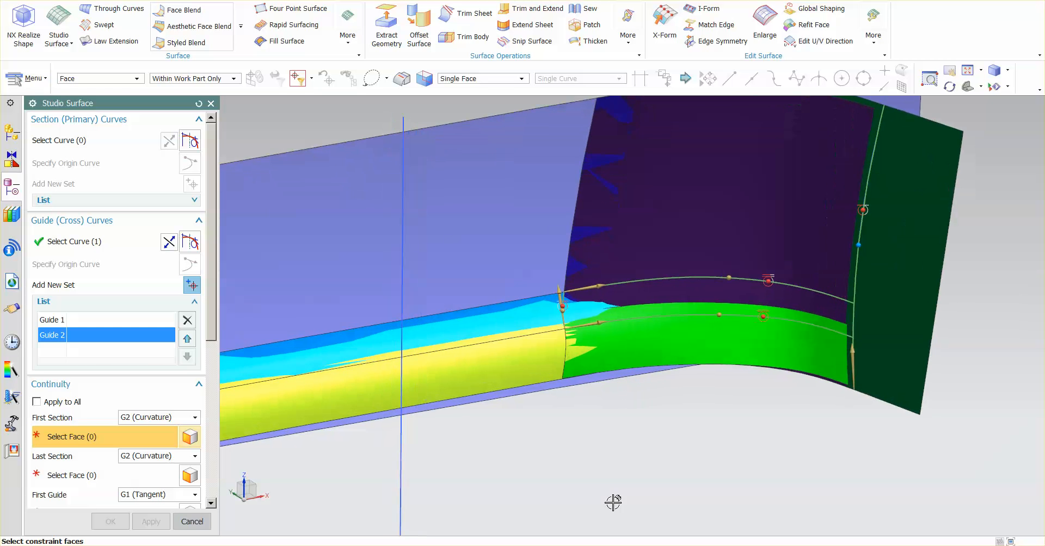
pyautogui.click(684, 341)
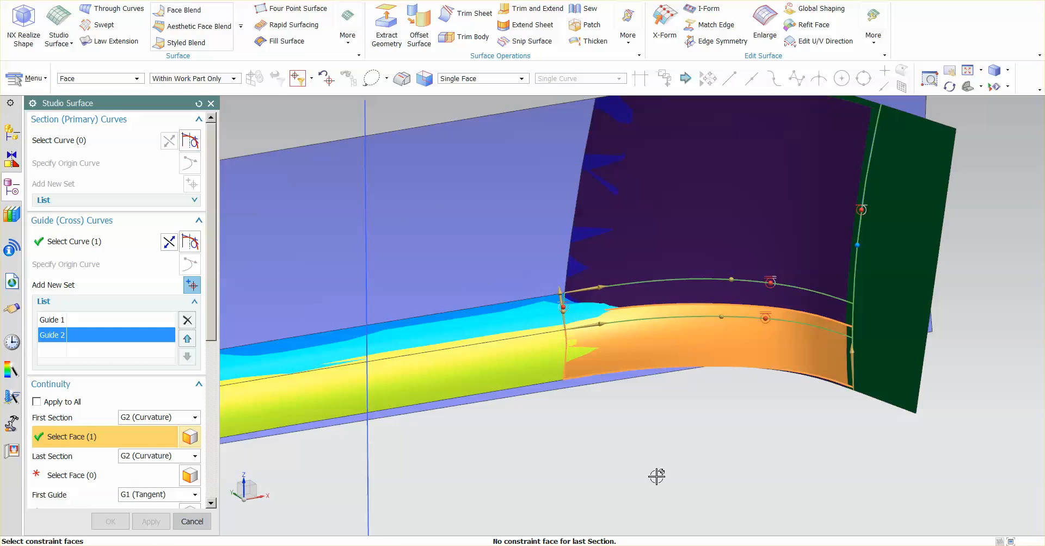
pyautogui.click(69, 476)
pyautogui.click(721, 192)
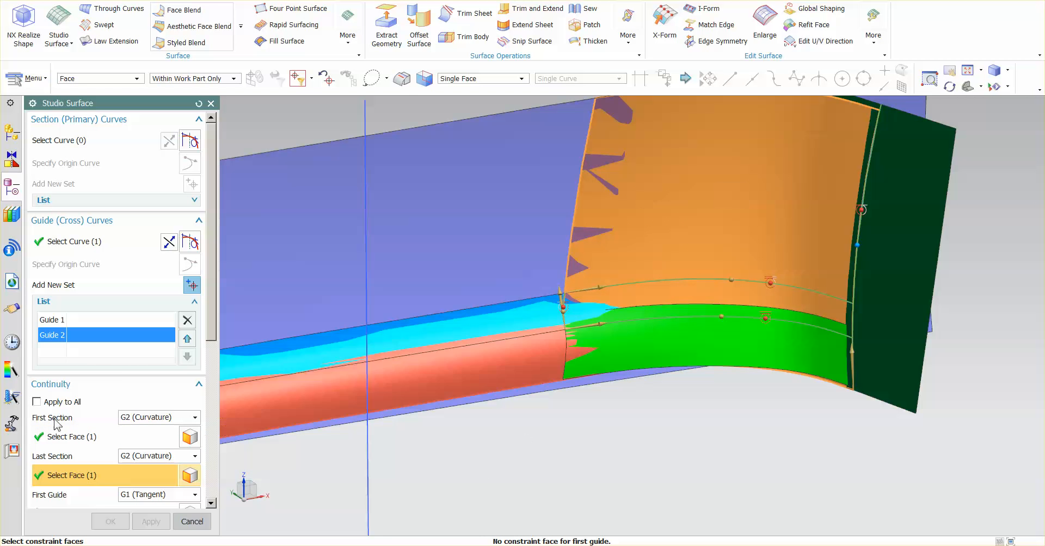
# Step: Assign the cyan blend face as the first guide's constraint face and the green end sheet as the last guide's
pyautogui.scroll(-3, 192, 420)
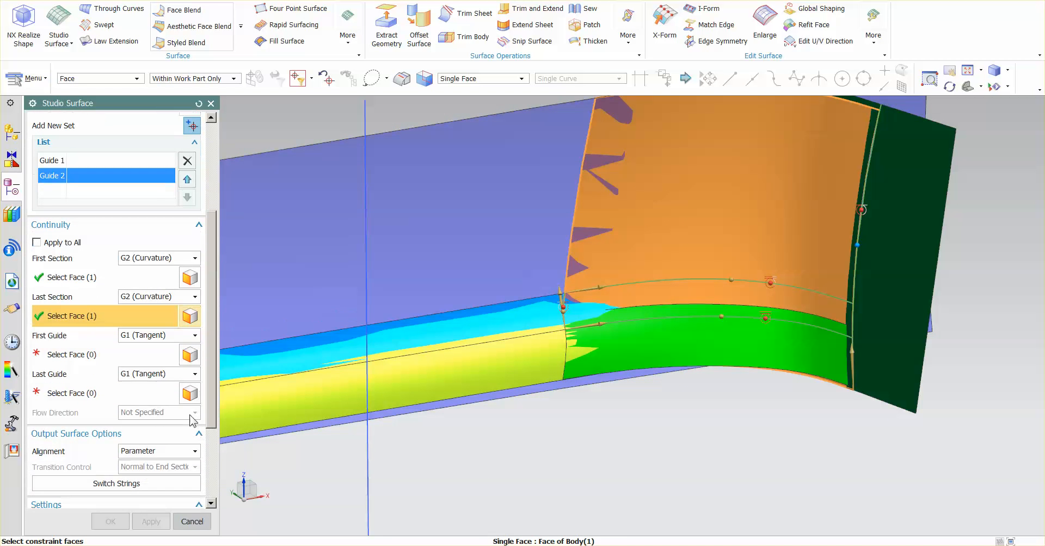
pyautogui.click(92, 356)
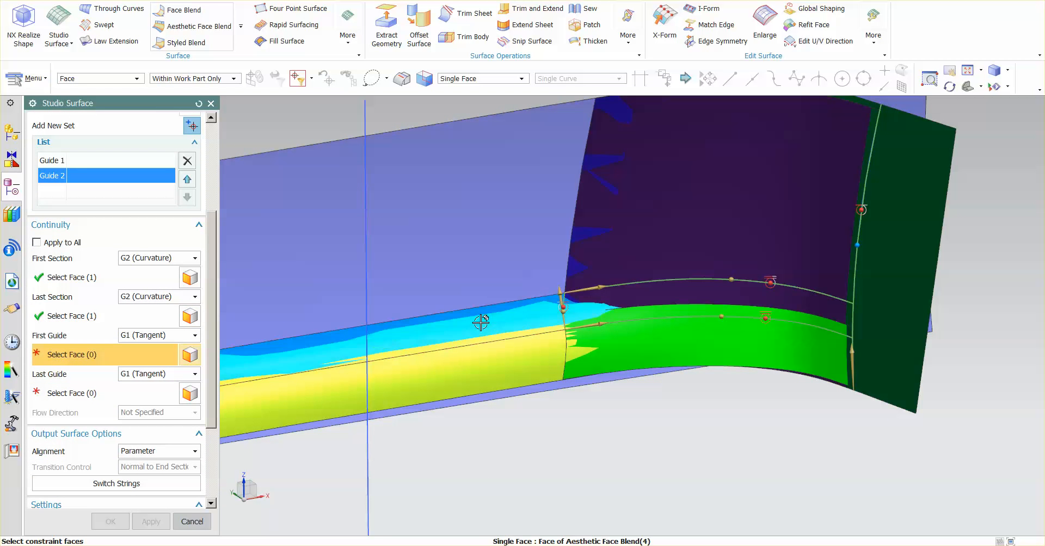
pyautogui.click(454, 335)
pyautogui.click(109, 399)
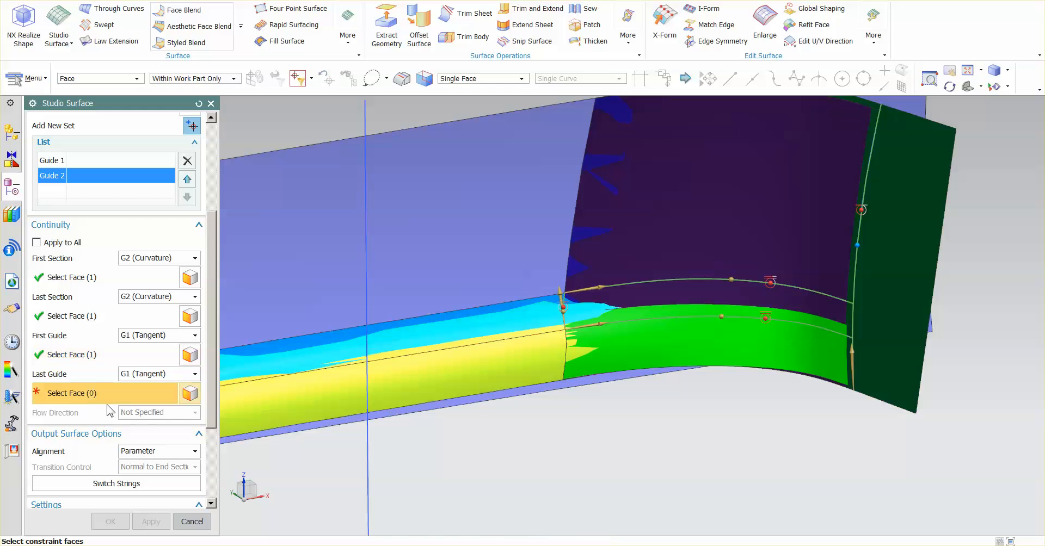
pyautogui.click(873, 371)
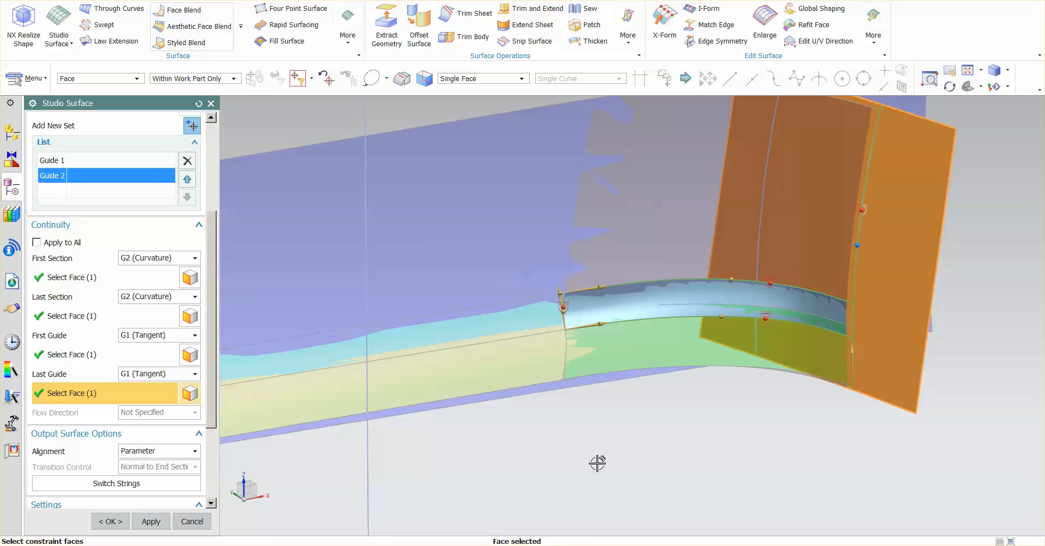
# Step: Set the first and last guide continuity to G2 (Curvature) and create the studio surface
pyautogui.click(154, 336)
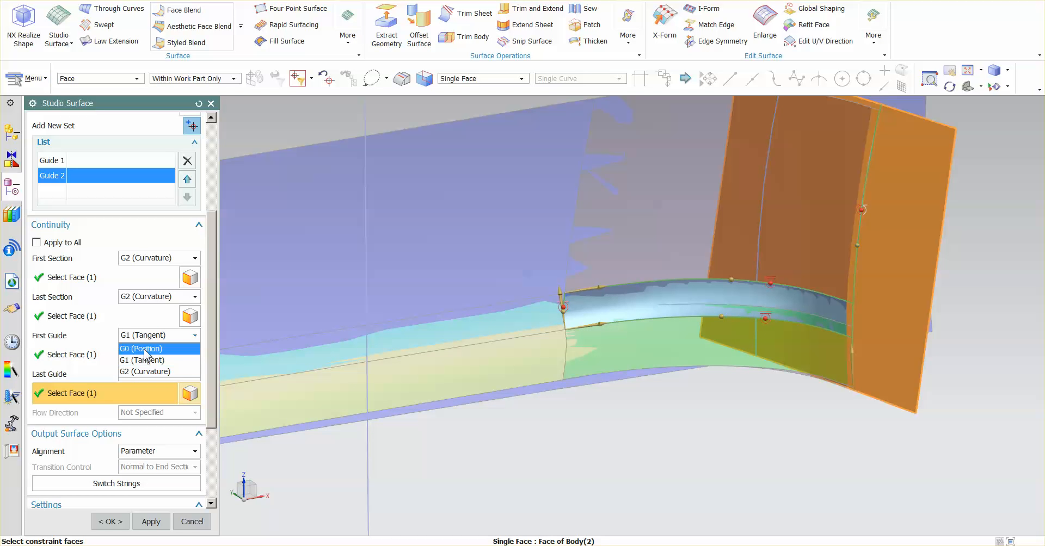
pyautogui.click(142, 369)
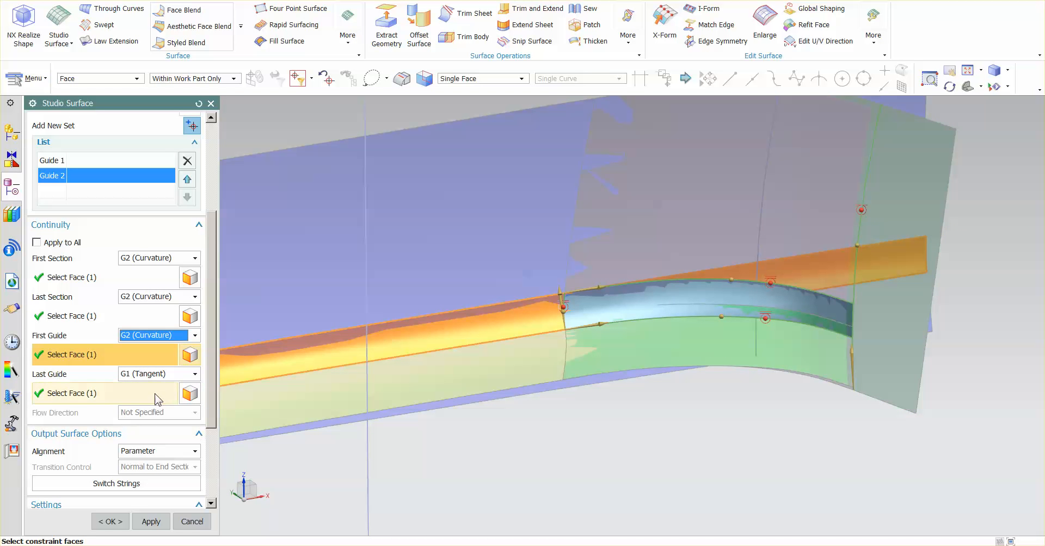
pyautogui.click(155, 374)
pyautogui.click(149, 409)
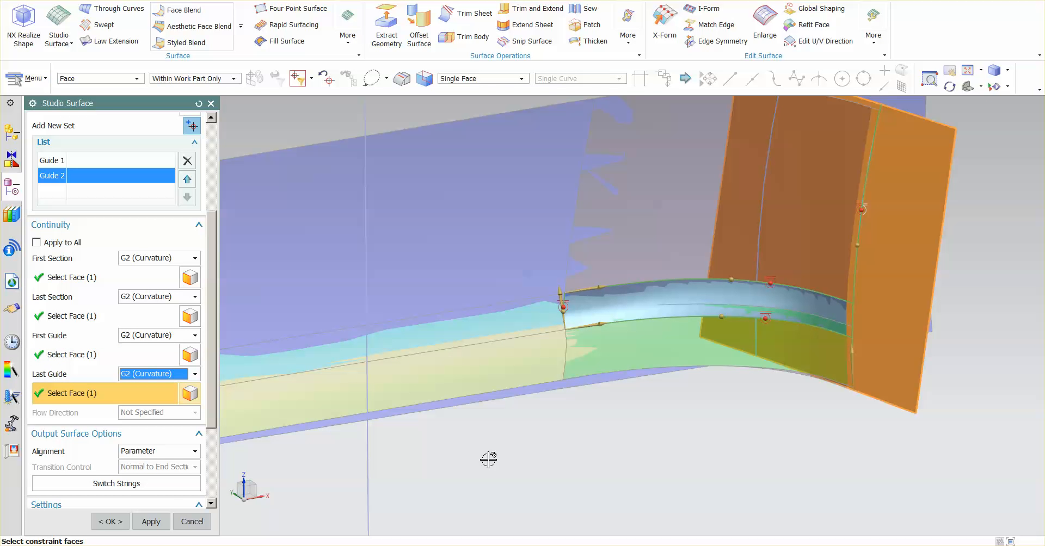
pyautogui.click(109, 521)
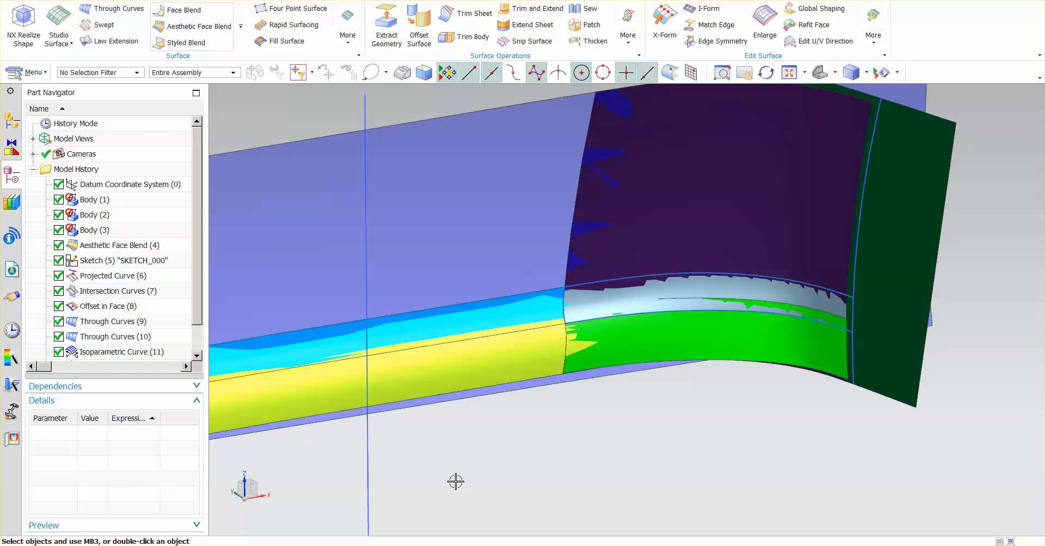
# Step: Hide the sketch containing the vertical spine line
pyautogui.hotkey('ctrl', 'b')
pyautogui.click(366, 483)
pyautogui.middleClick(546, 494)
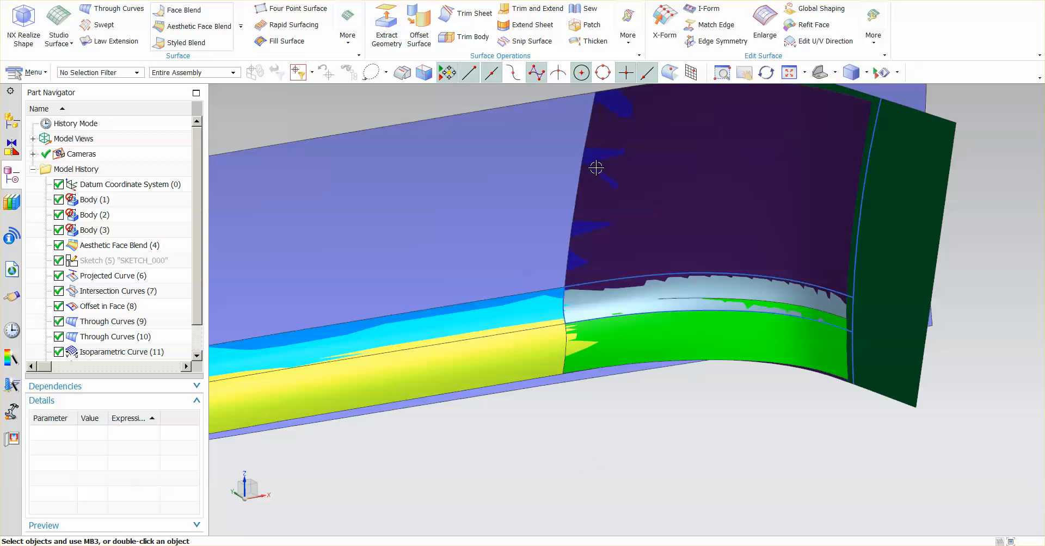
# Step: Trim the large lavender sheet using the dark upper transition's adjoining edge and the cyan blend's upper edge as boundaries
pyautogui.click(469, 27)
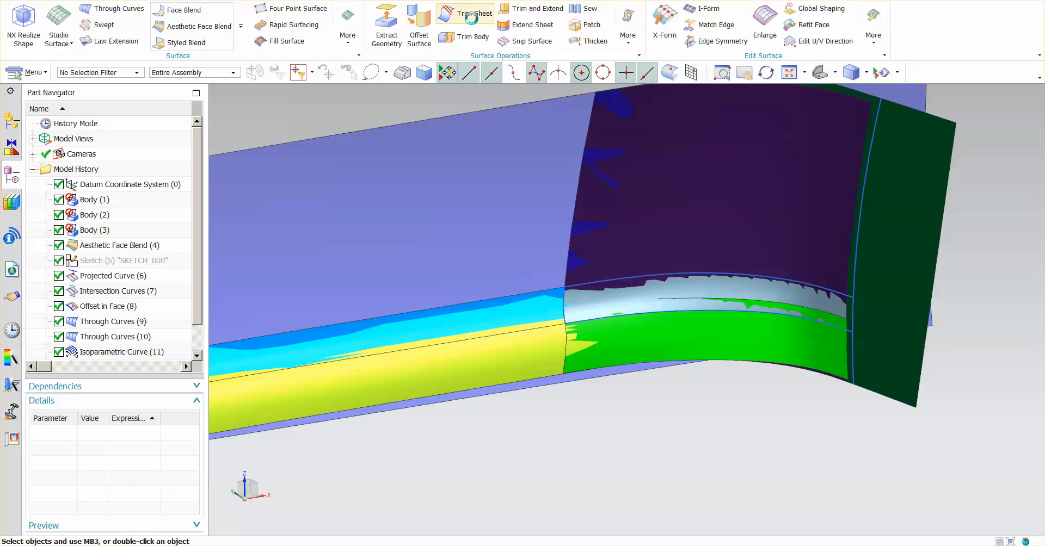
pyautogui.click(450, 206)
pyautogui.middleClick(566, 459)
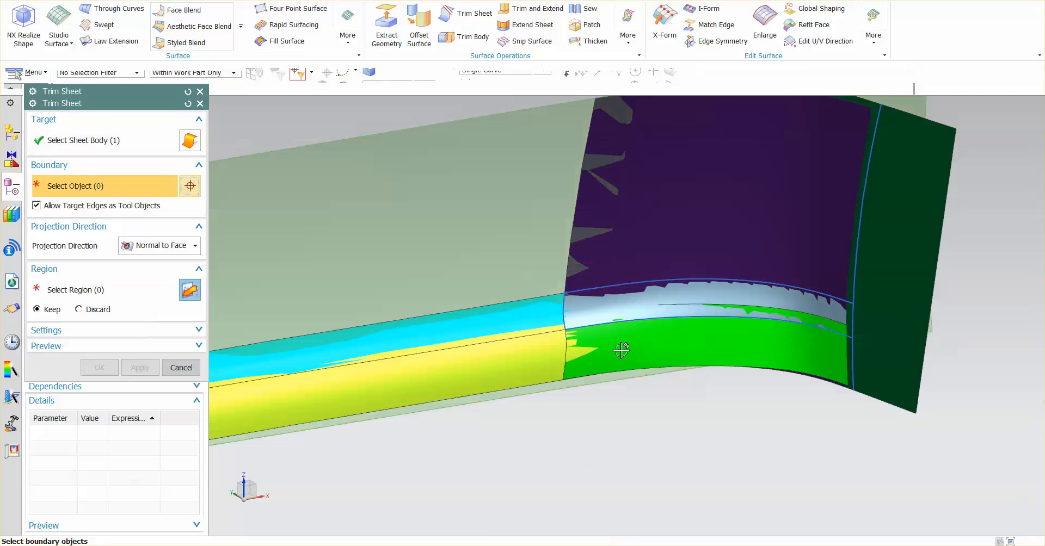
pyautogui.click(569, 218)
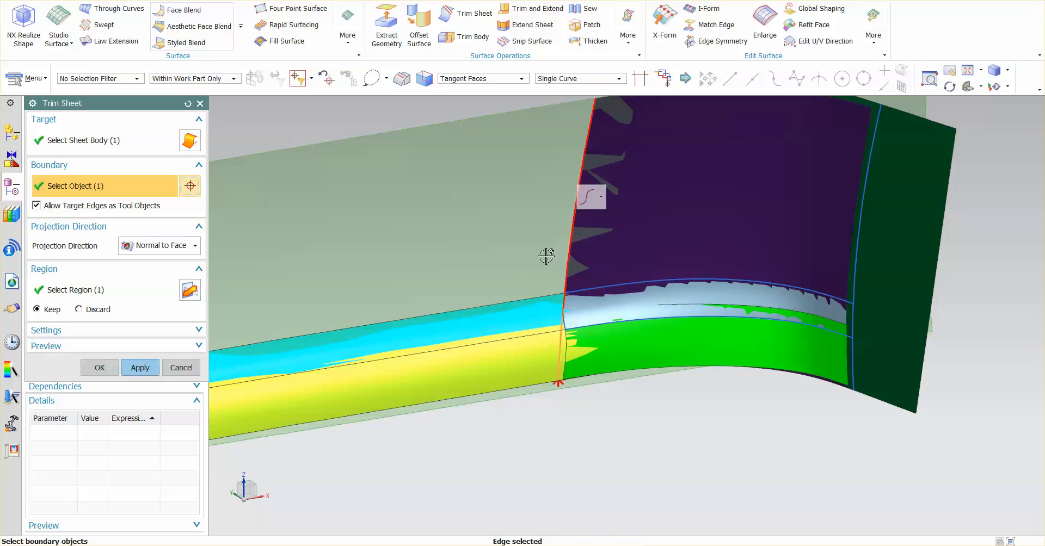
pyautogui.click(542, 295)
pyautogui.click(141, 368)
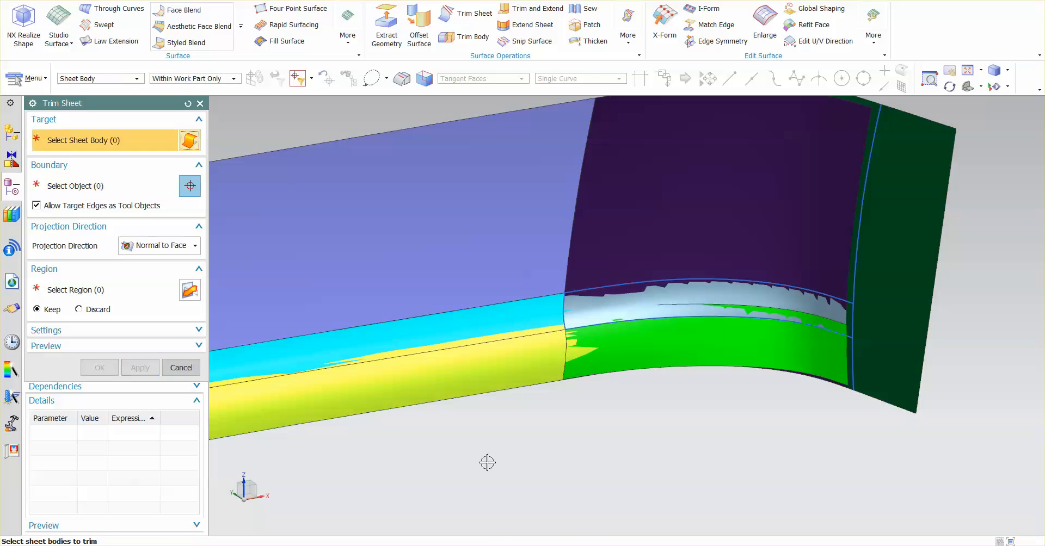
# Step: Trim the yellow sheet along the lower edge of the cyan blend, keeping the portion below it
pyautogui.click(503, 368)
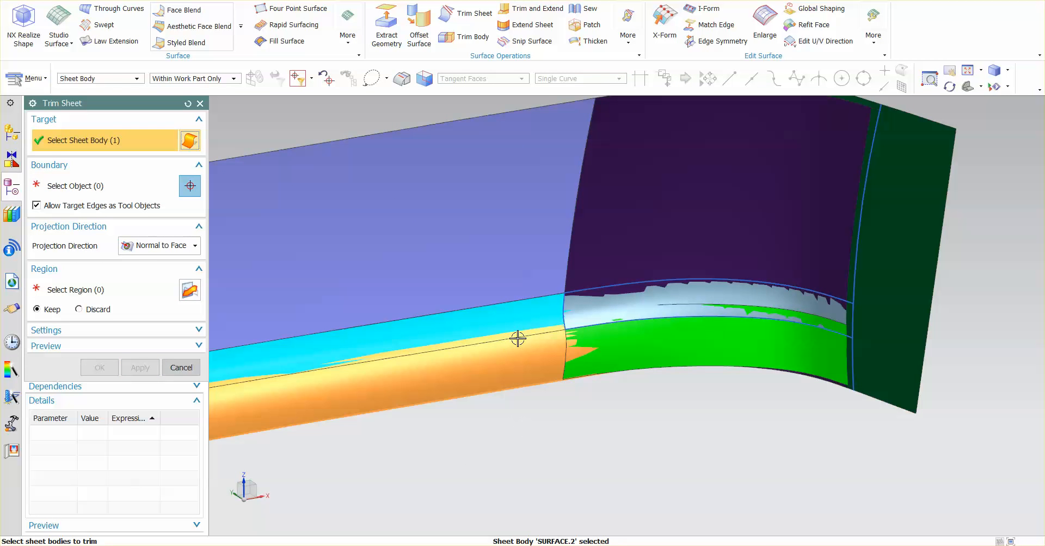
pyautogui.middleClick(546, 387)
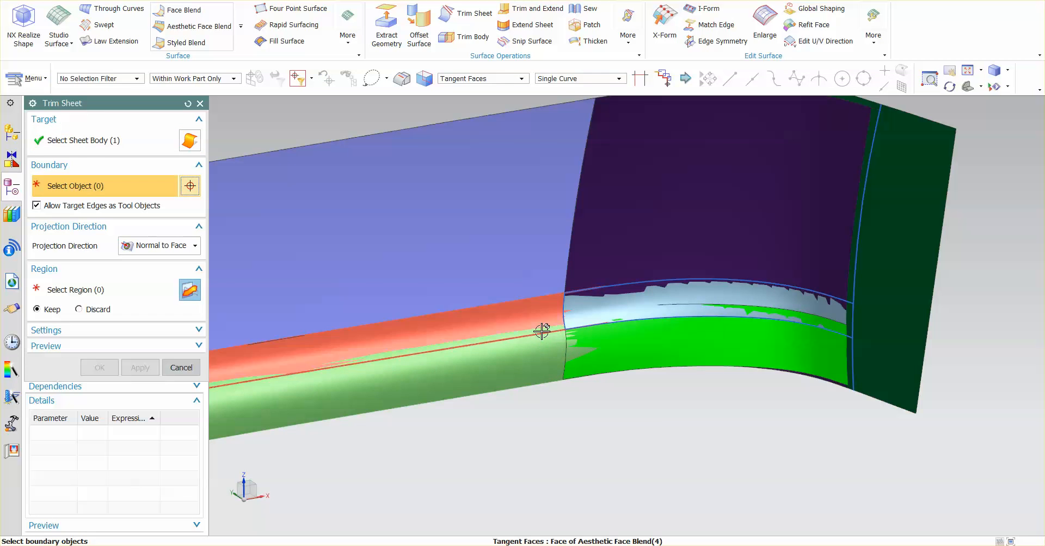
pyautogui.click(540, 335)
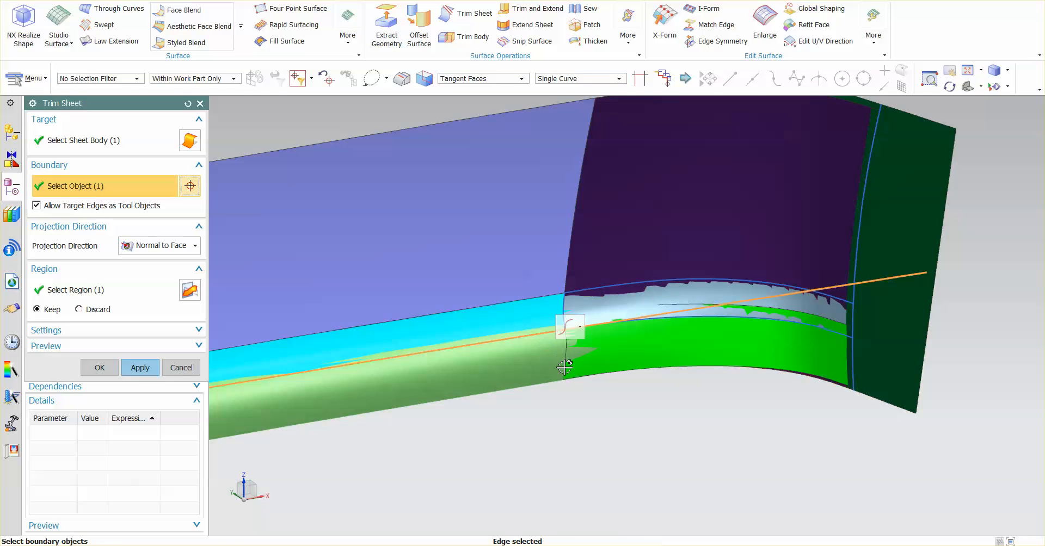
pyautogui.middleClick(485, 433)
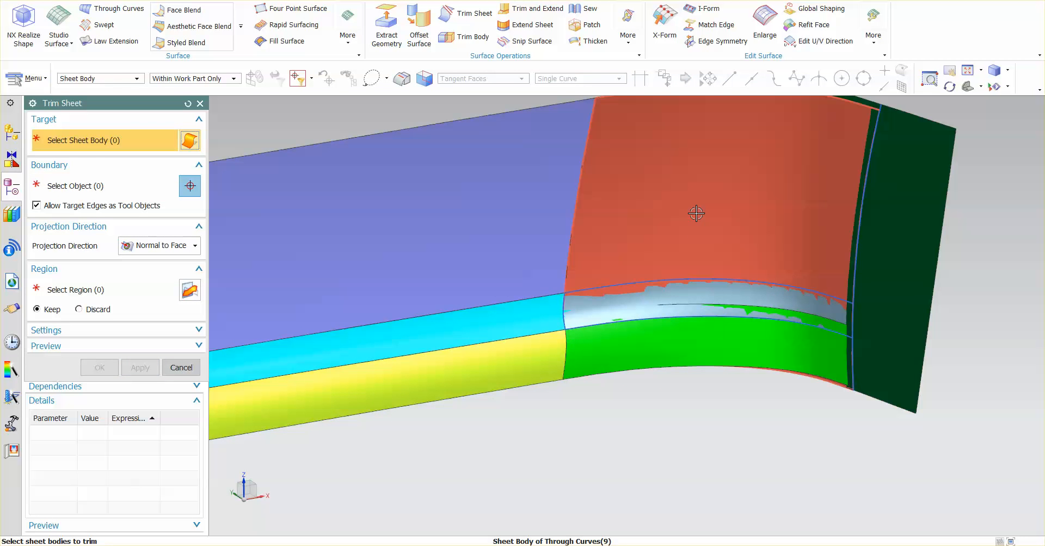
# Step: Trim the dark upper transition surface with the spline along the grey studio surface's upper edge, keeping the upper region
pyautogui.click(687, 223)
pyautogui.click(658, 279)
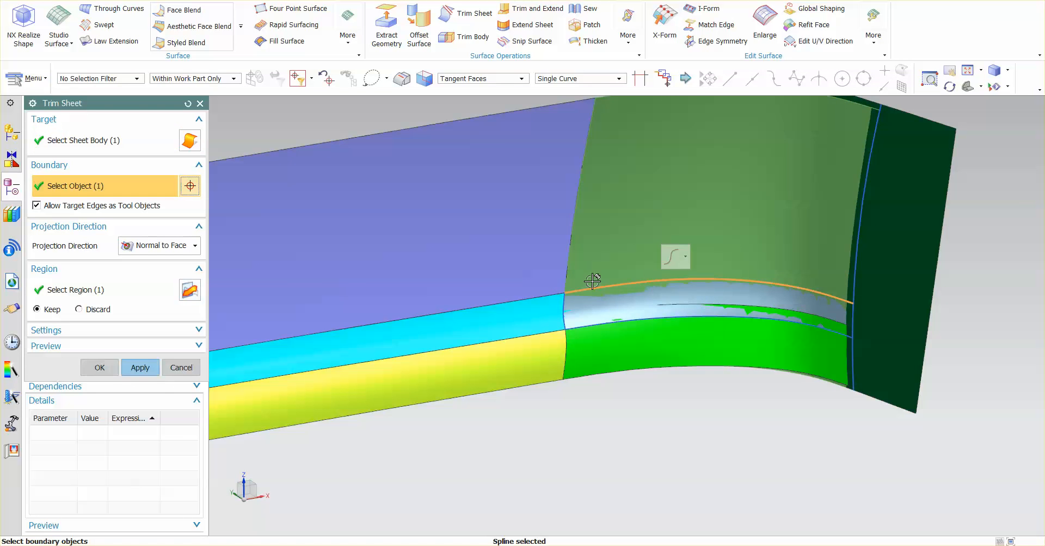
pyautogui.click(140, 367)
# Step: Trim the bright green lower transition surface with the spline along the grey studio surface's lower edge
pyautogui.click(657, 343)
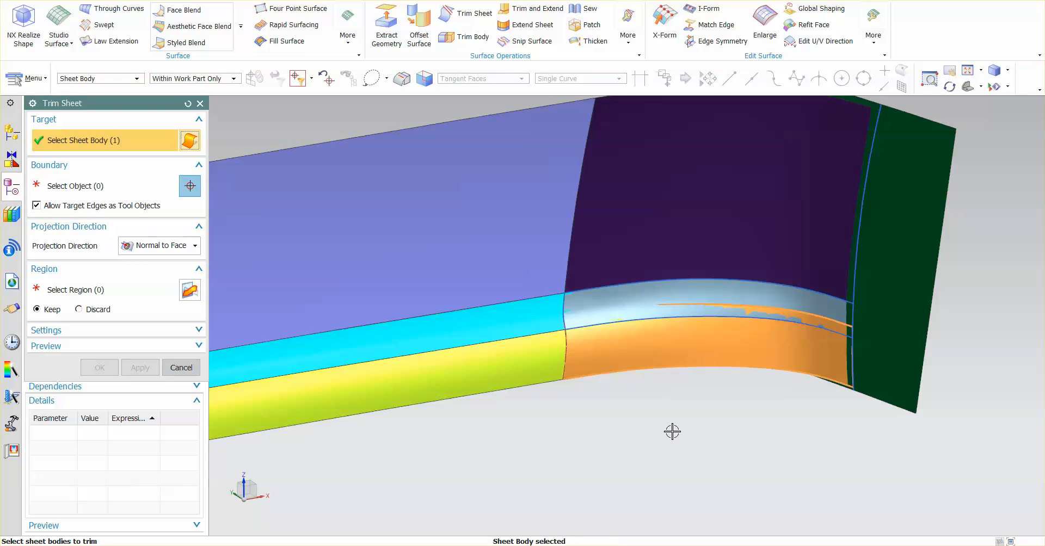
pyautogui.click(671, 321)
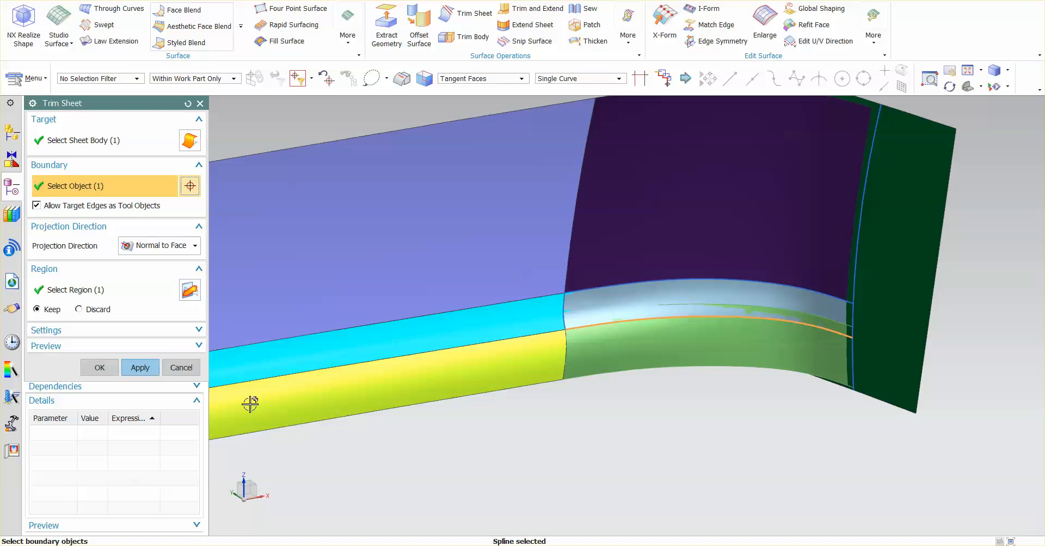
pyautogui.click(140, 367)
# Step: Trim the cyan blend at the edge where it meets the grey studio surface
pyautogui.click(536, 320)
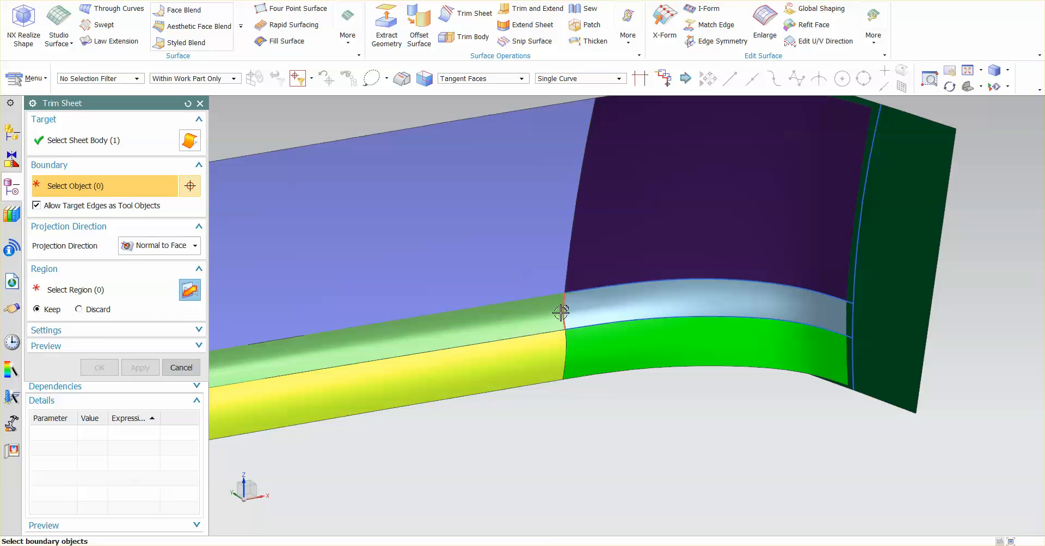
pyautogui.click(561, 313)
pyautogui.click(140, 367)
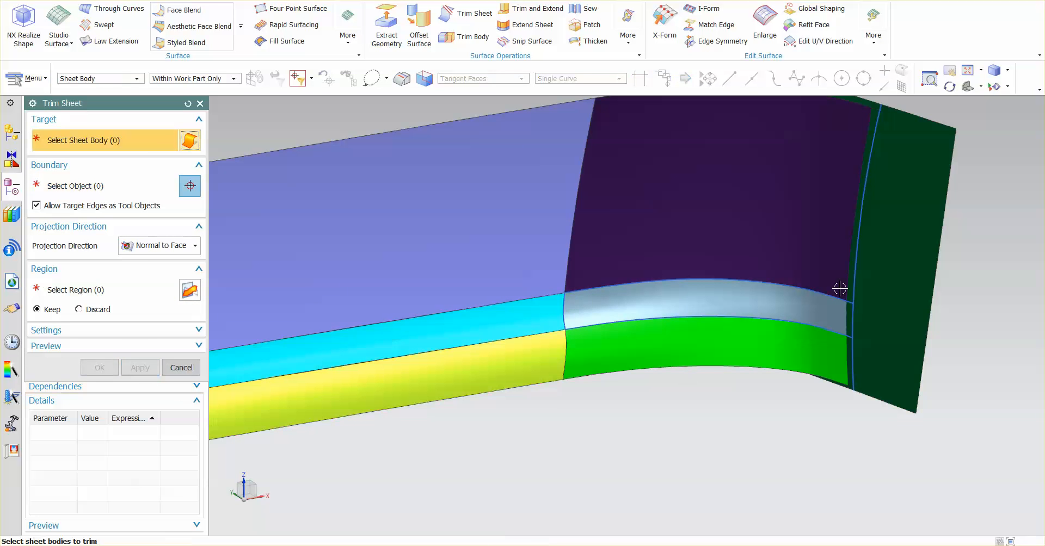
# Step: Trim the dark green end sheet with the intersection curve, keeping the part beyond the transition surfaces
pyautogui.click(898, 270)
pyautogui.click(855, 327)
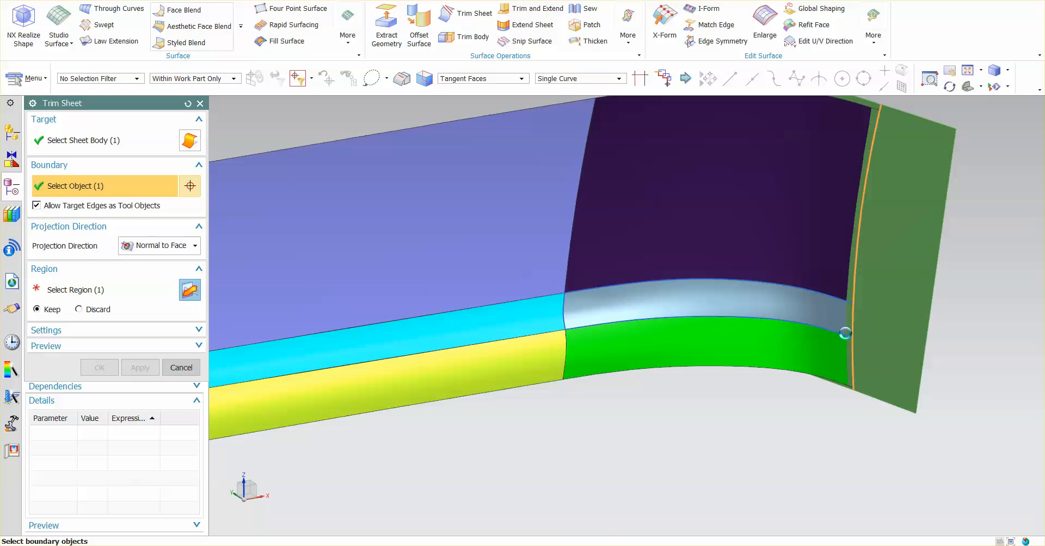
pyautogui.middleClick(686, 438)
pyautogui.middleClick(680, 439)
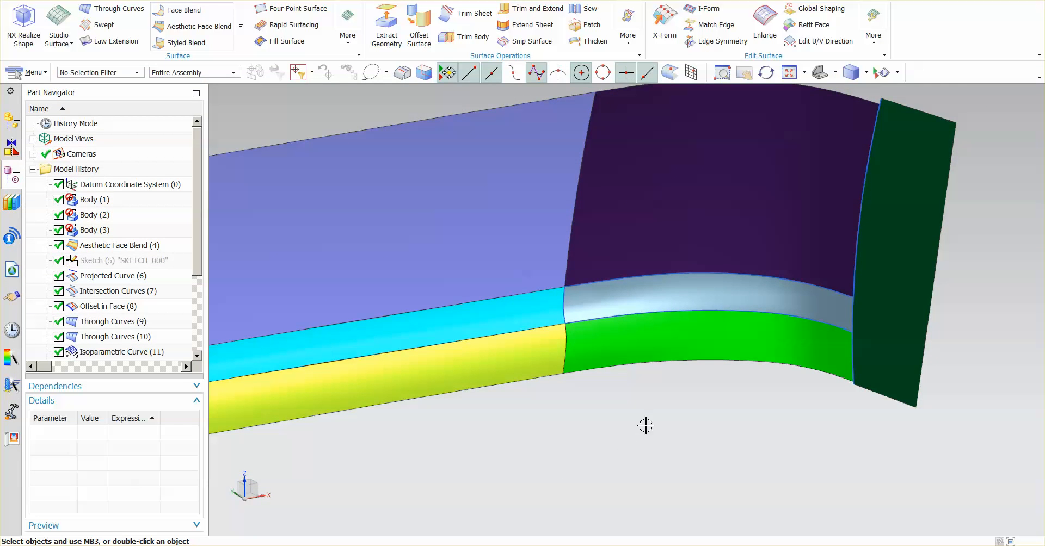
# Step: Hide the construction curves around the grey studio surface and the intersection curve along the green end sheet
pyautogui.keyDown('shift'); pyautogui.moveTo(646, 426); pyautogui.dragTo(553, 440, button='middle'); pyautogui.keyUp('shift')
pyautogui.hotkey('ctrl', 'b')
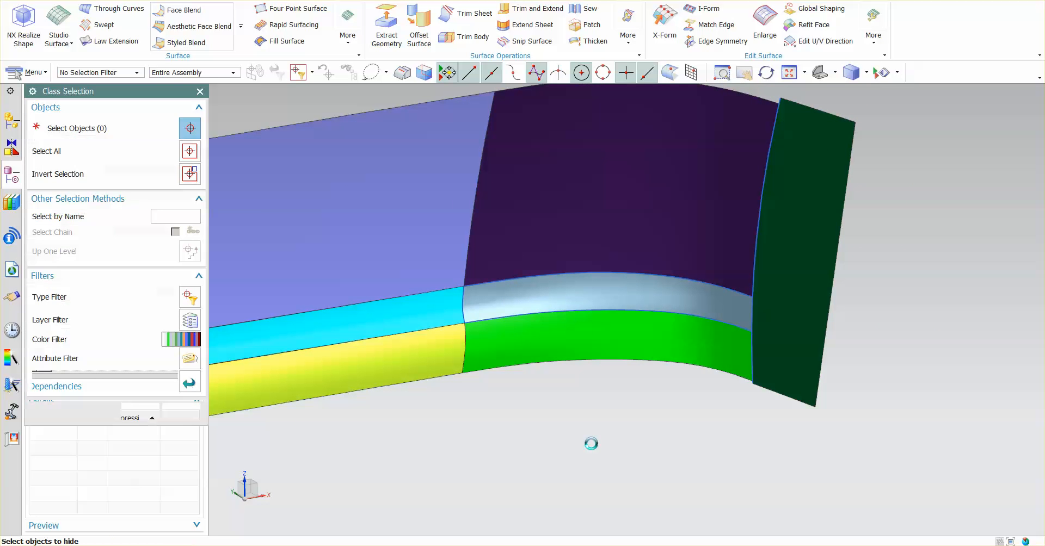
pyautogui.click(546, 311)
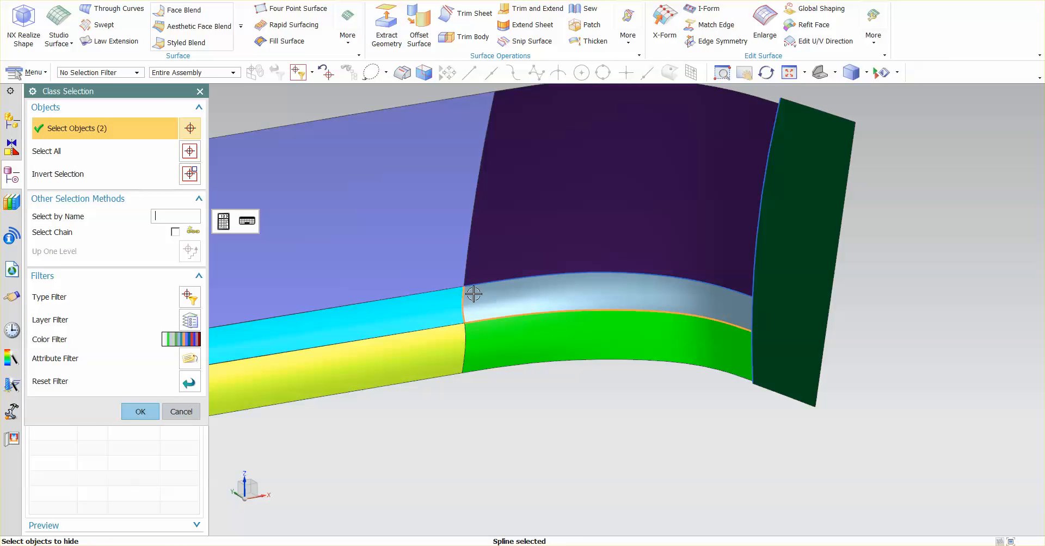
pyautogui.middleClick(698, 477)
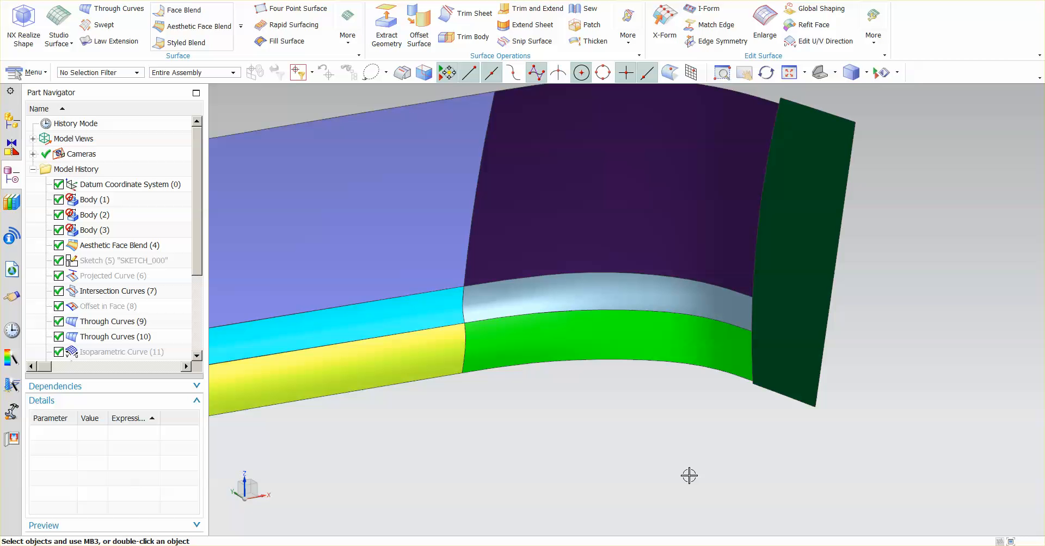
pyautogui.moveTo(689, 476); pyautogui.dragTo(621, 409, button='middle')
pyautogui.rightClick(621, 409)
pyautogui.click(687, 111)
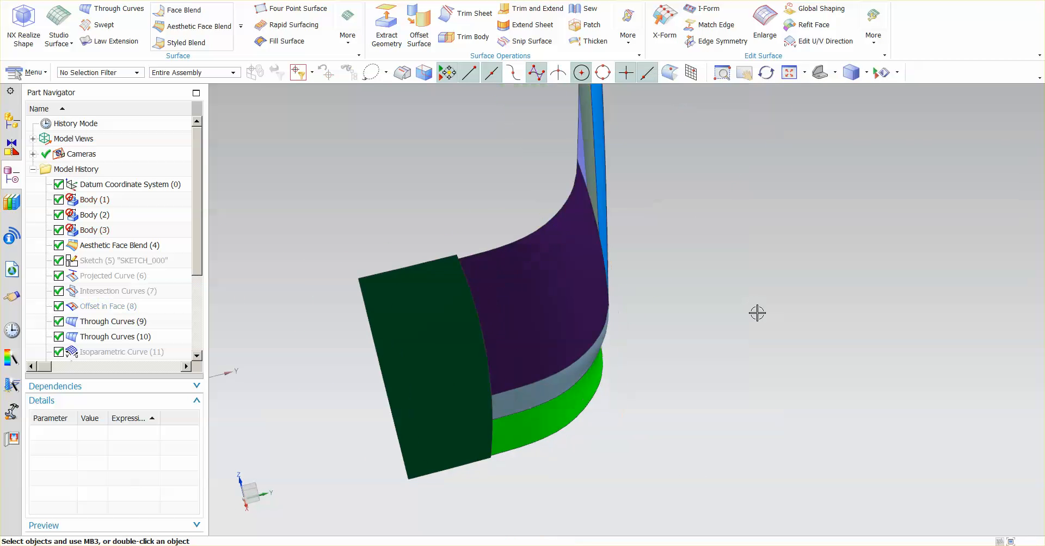
# Step: Run a Reflection face analysis with the Black Lines image on the end sheet, transition, blend, lavender and yellow faces
pyautogui.moveTo(757, 313); pyautogui.dragTo(705, 241, button='middle')
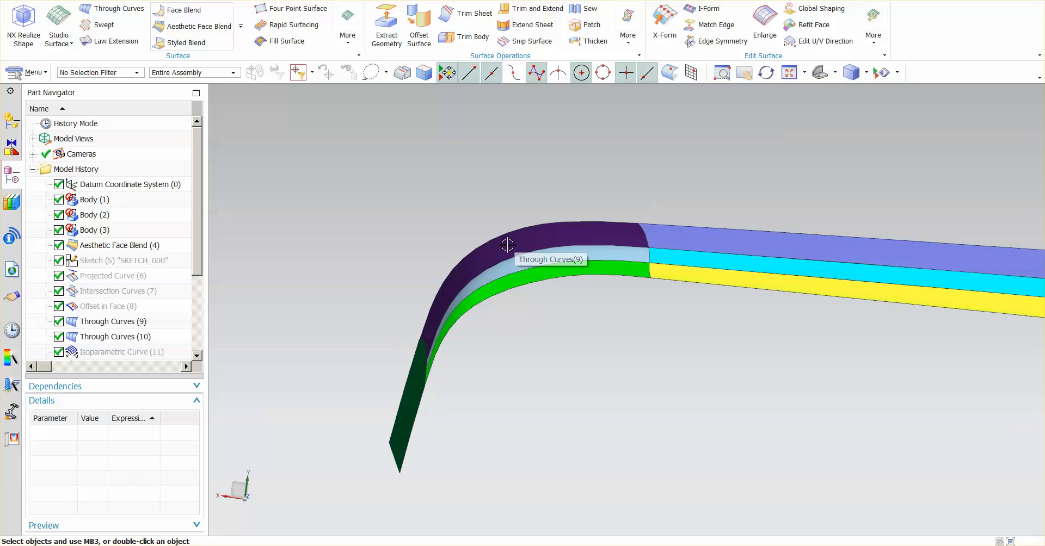
pyautogui.moveTo(401, 362); pyautogui.dragTo(598, 420, button='middle')
pyautogui.scroll(3, 598, 420)
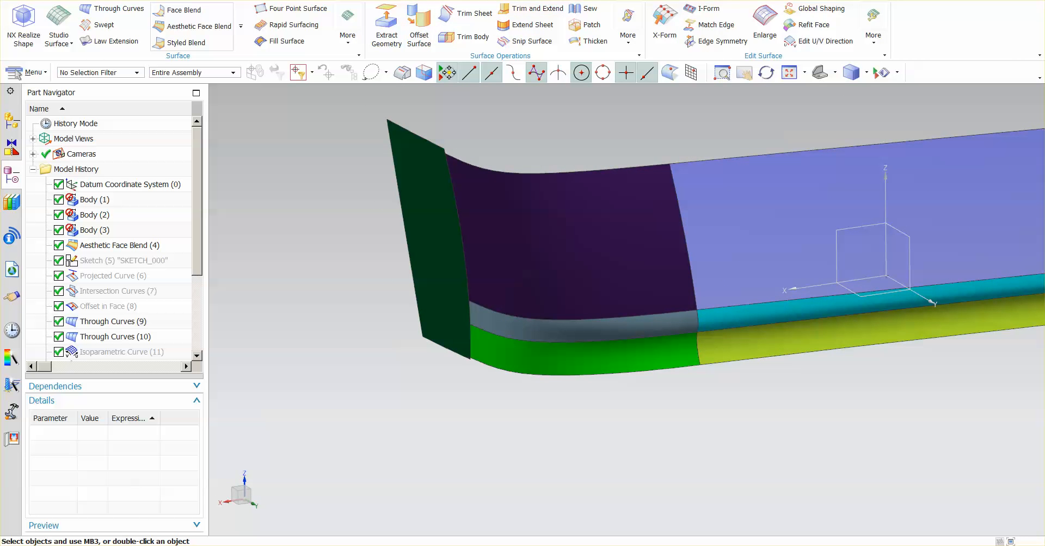
pyautogui.click(234, 1)
pyautogui.moveTo(237, 140); pyautogui.dragTo(243, 144, button='middle')
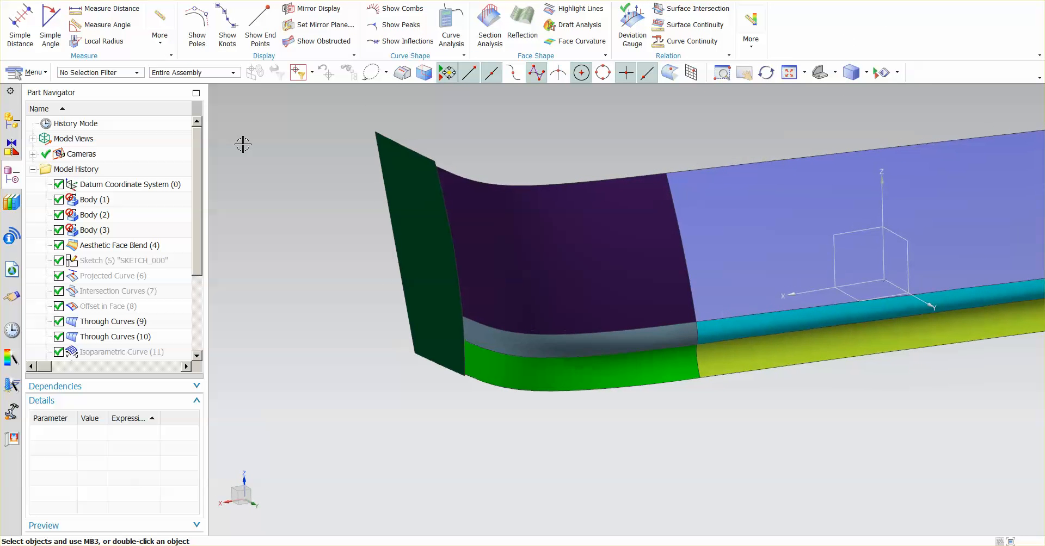
pyautogui.moveTo(471, 90); pyautogui.dragTo(568, 127, button='middle')
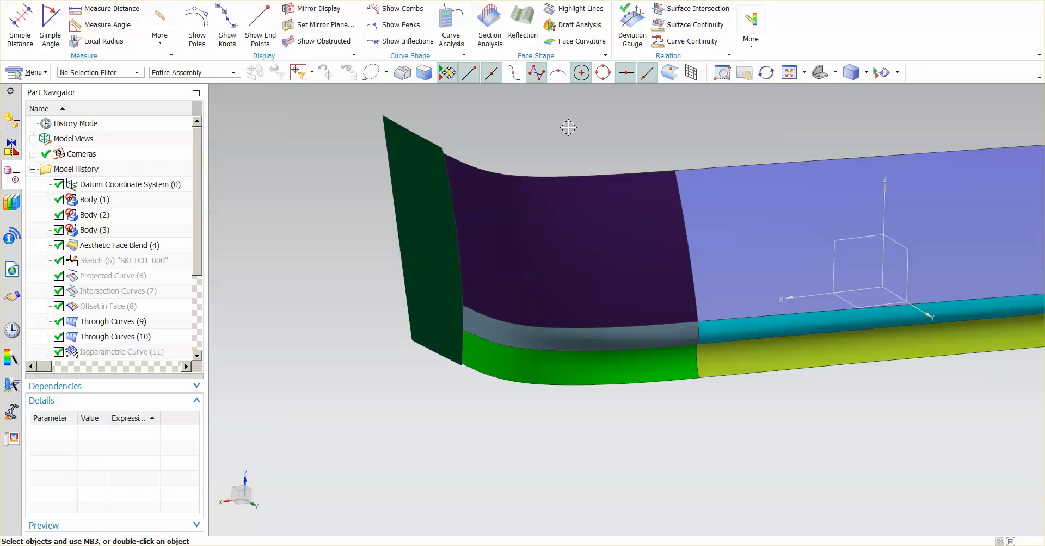
pyautogui.click(522, 27)
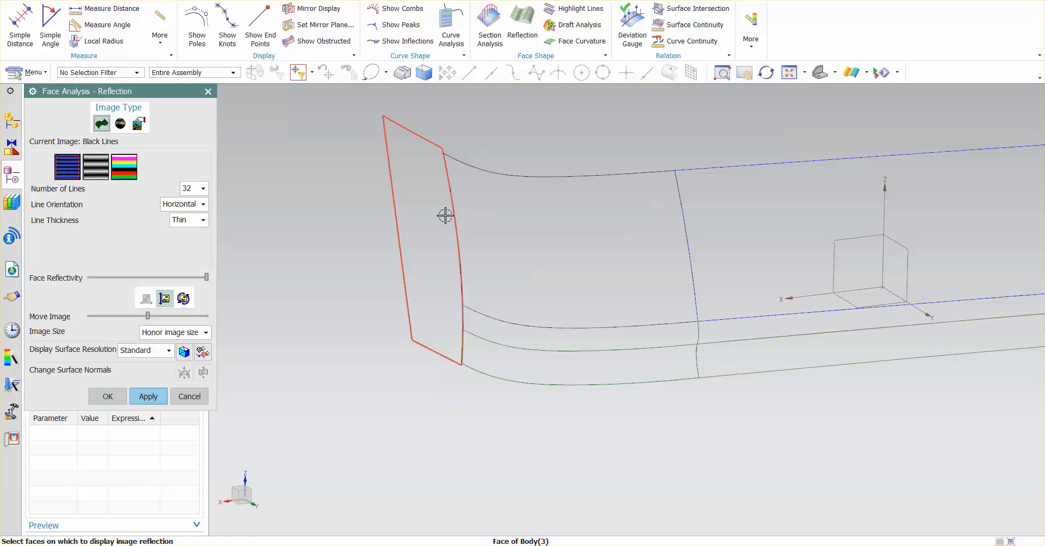
pyautogui.click(565, 293)
pyautogui.click(562, 338)
pyautogui.click(693, 376)
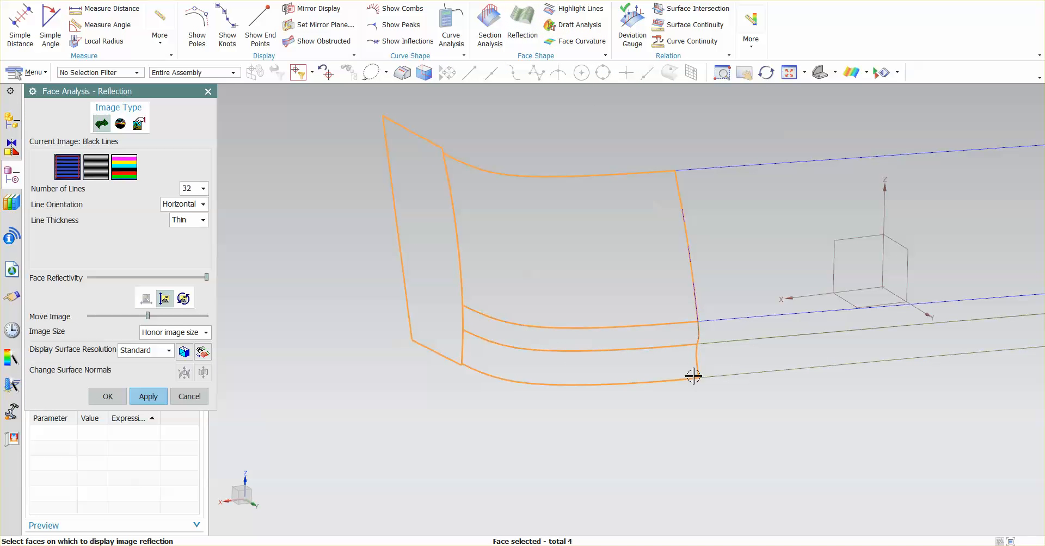
pyautogui.click(750, 343)
pyautogui.click(735, 305)
pyautogui.click(148, 397)
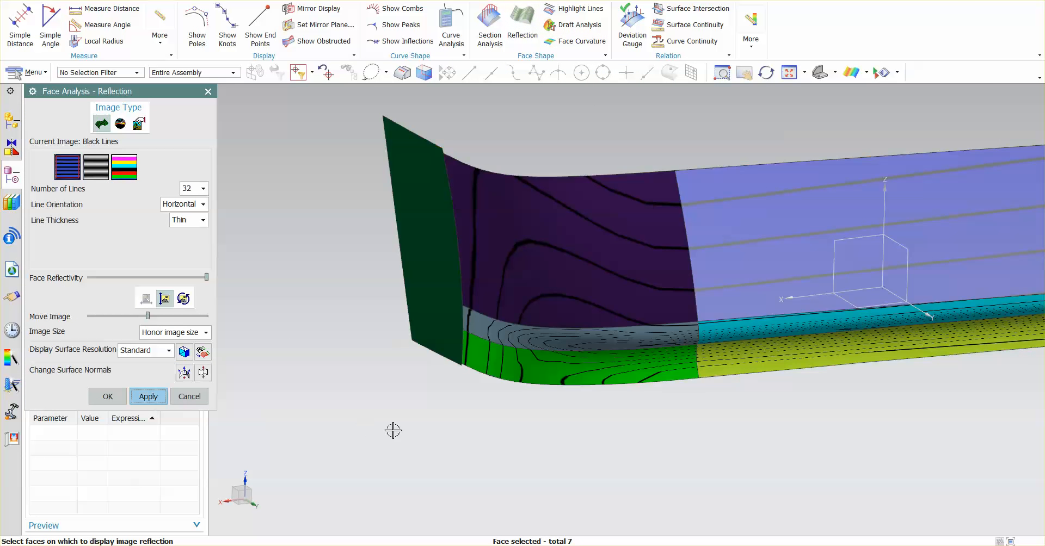
# Step: Set the reflection's display surface resolution to Ultra Fine and show the analysis with the Colored Lines image
pyautogui.moveTo(392, 427); pyautogui.dragTo(320, 375, button='middle')
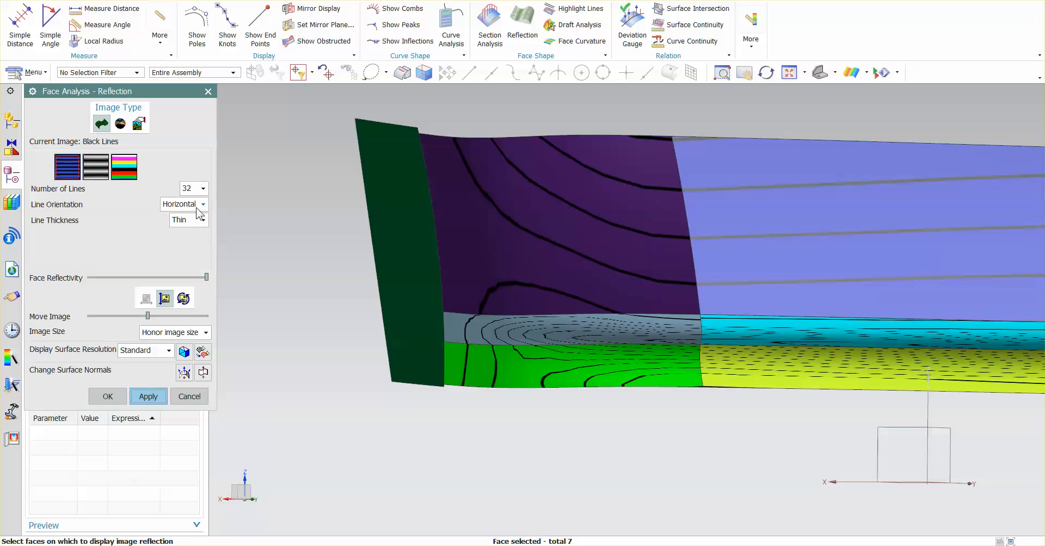
pyautogui.click(153, 350)
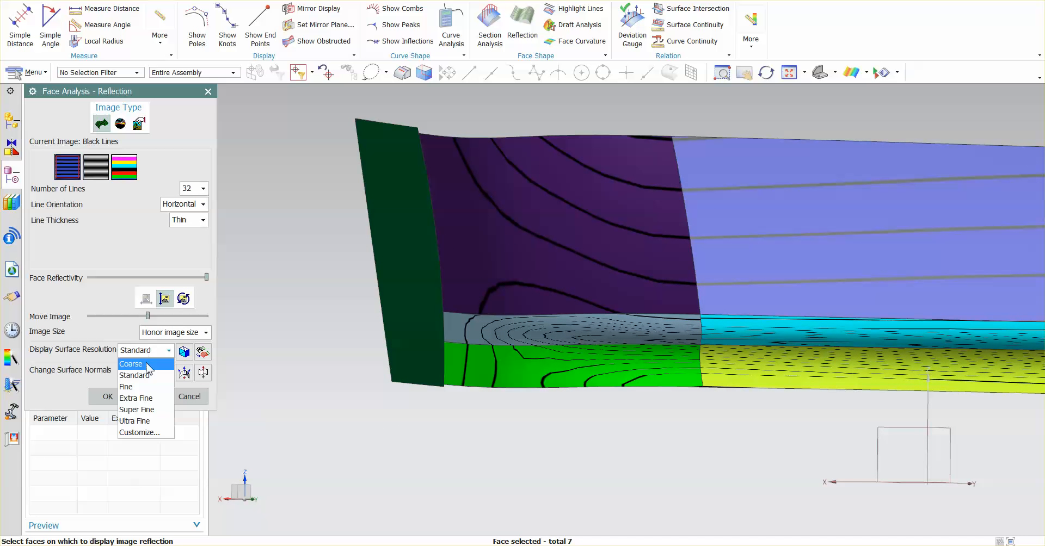
pyautogui.click(136, 421)
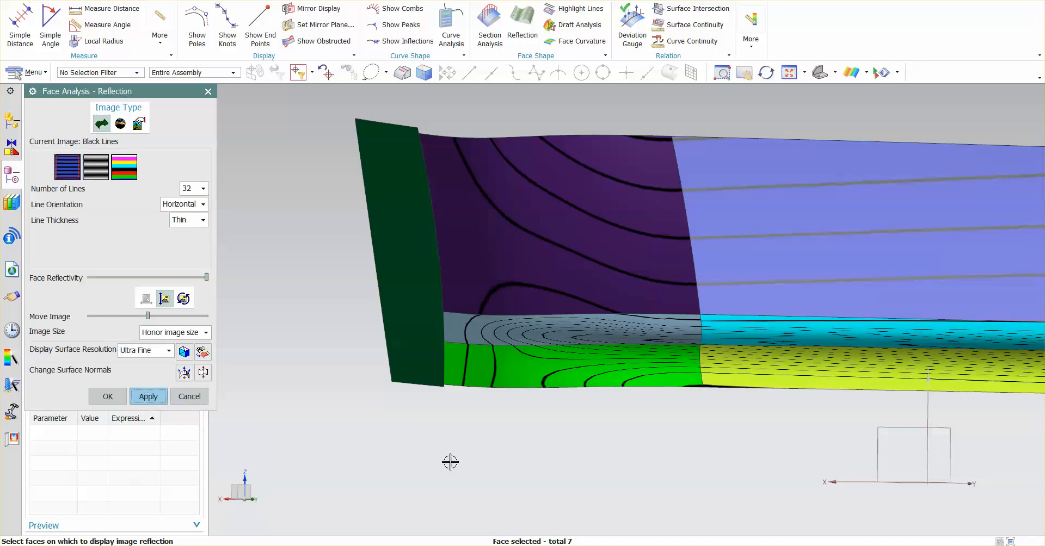
pyautogui.moveTo(450, 459); pyautogui.dragTo(503, 448, button='middle')
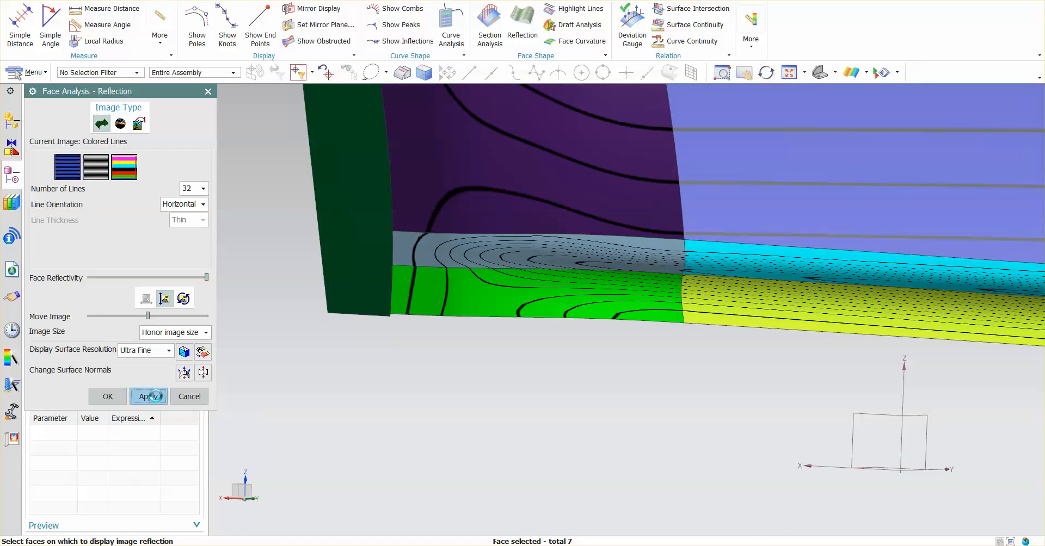
pyautogui.click(155, 396)
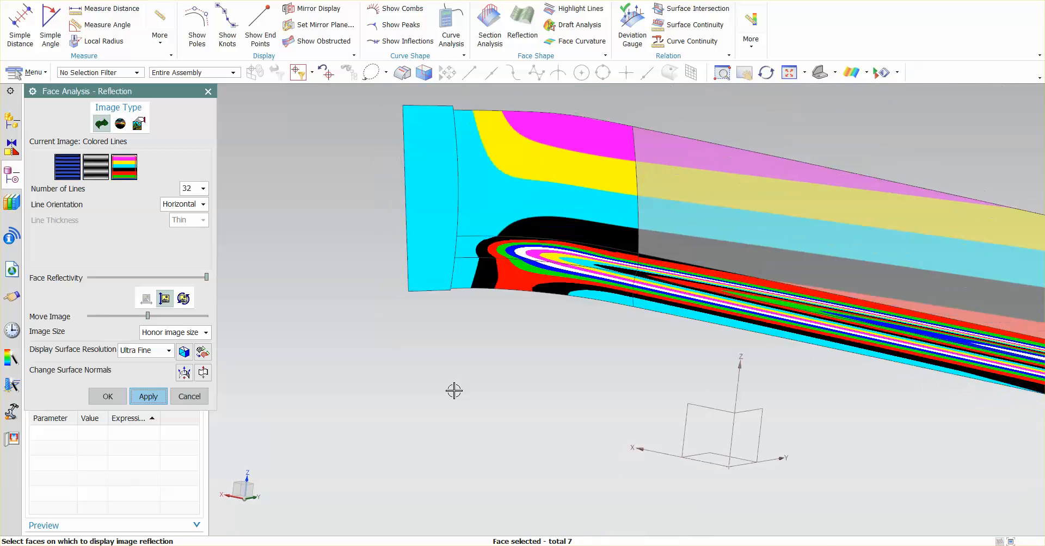
pyautogui.click(108, 396)
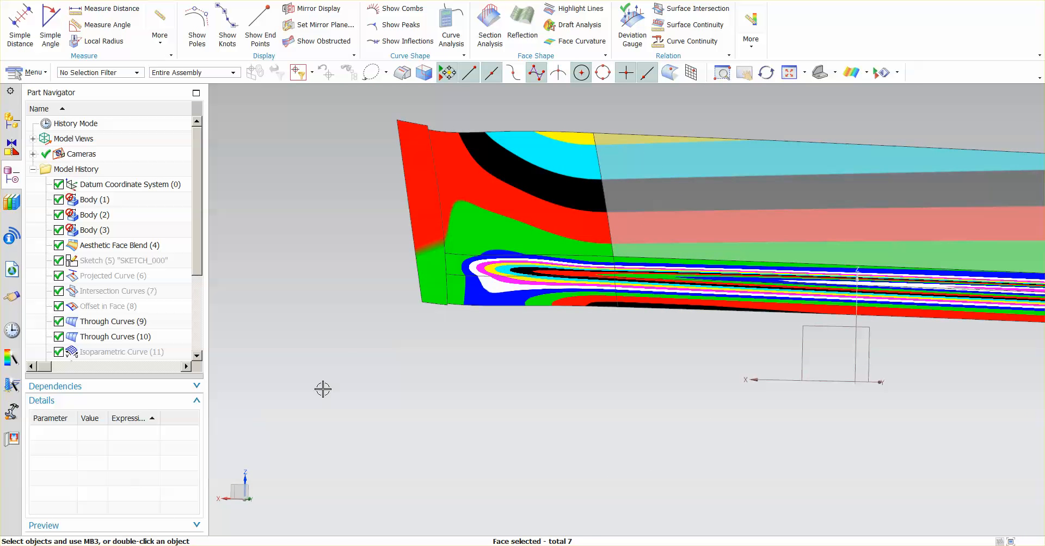
# Step: Return the model from the reflection analysis to the normal shaded display
pyautogui.moveTo(322, 388); pyautogui.dragTo(322, 361, button='right')
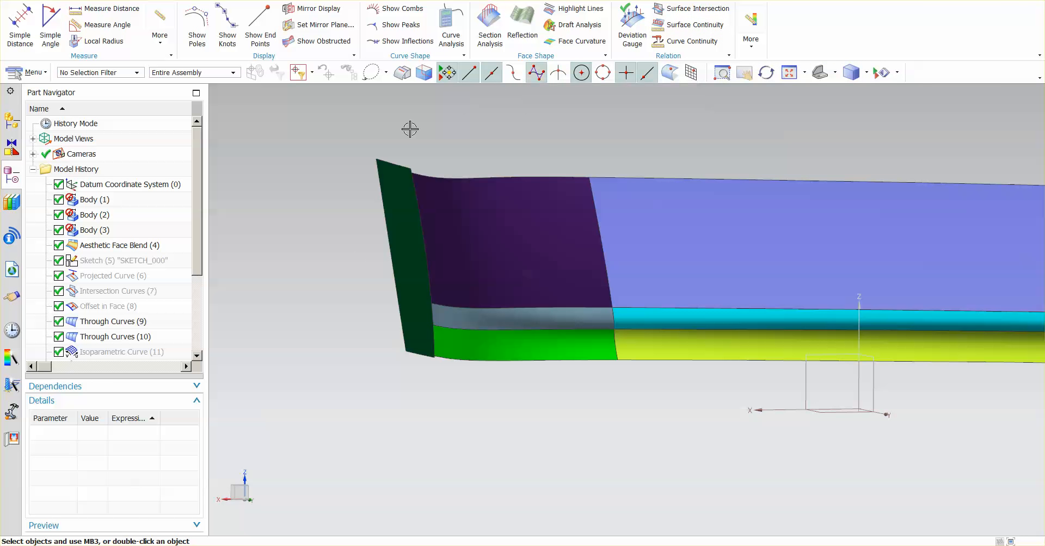
pyautogui.moveTo(410, 129); pyautogui.dragTo(410, 129, button='middle')
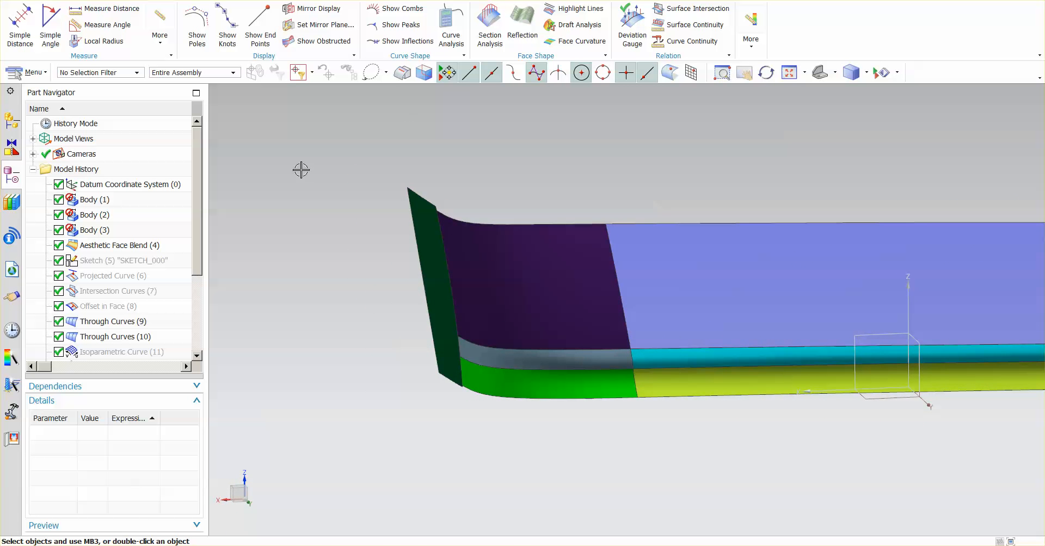
# Step: Show the hidden sketch SKETCH_000 and open it for editing
pyautogui.click(144, 262)
pyautogui.rightClick(144, 261)
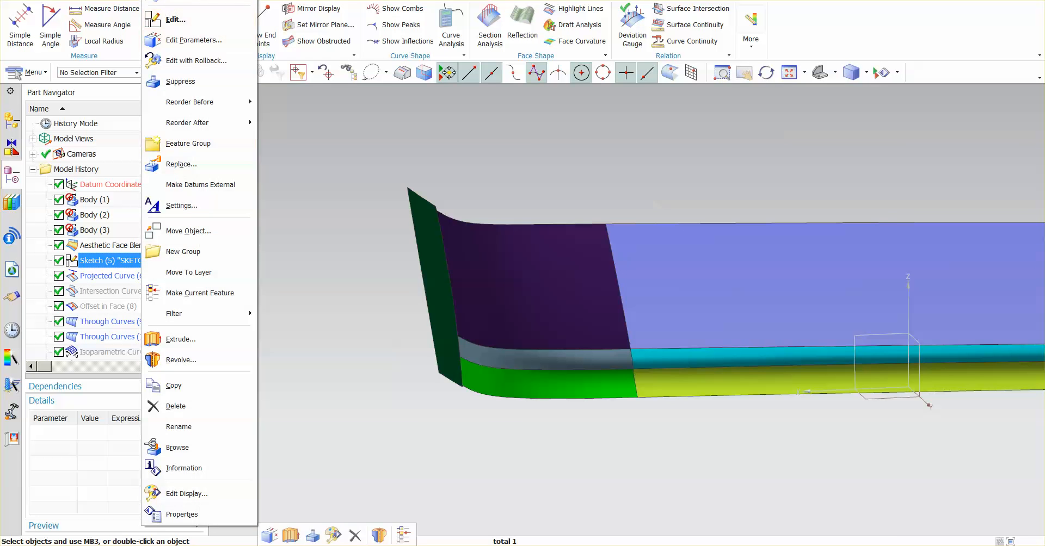
pyautogui.click(252, 72)
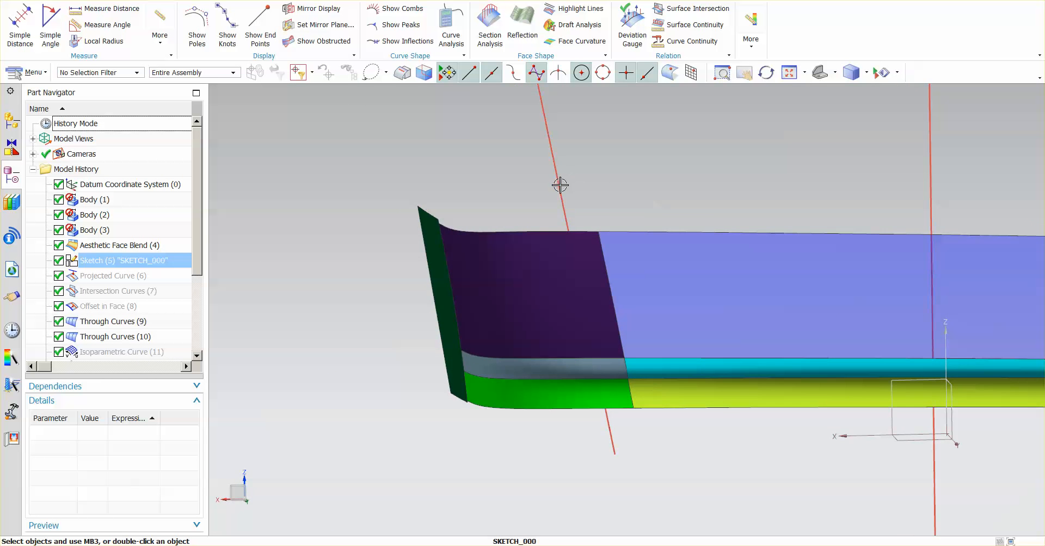
pyautogui.click(559, 185)
pyautogui.doubleClick(560, 185)
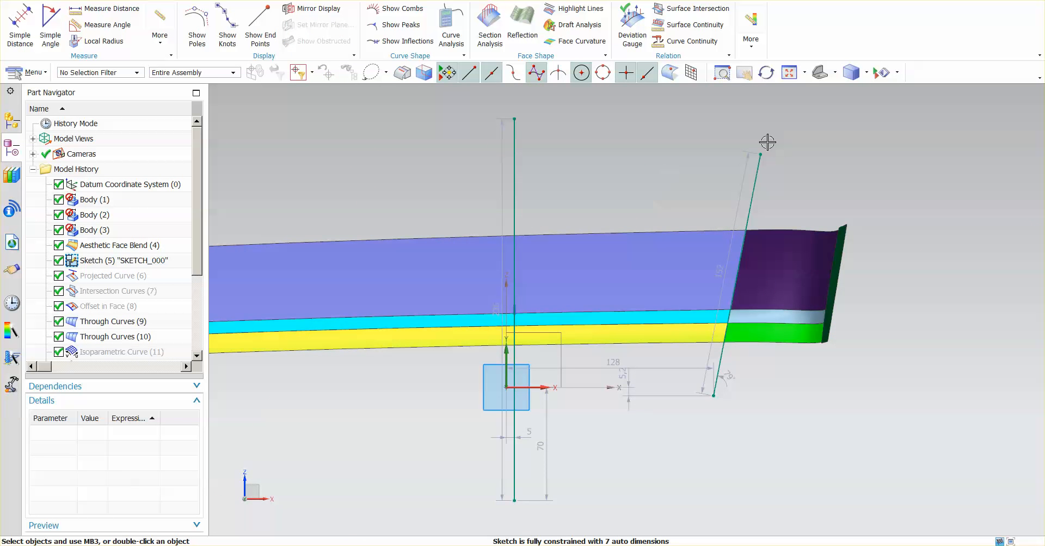
# Step: Move both endpoints of the slanted sketch line so it stands vertical about 145.5 from the sketch origin, and finish the sketch
pyautogui.moveTo(761, 154)
pyautogui.mouseDown()
pyautogui.moveTo(712, 157)
pyautogui.moveTo(750, 155)
pyautogui.moveTo(741, 164)
pyautogui.mouseUp()
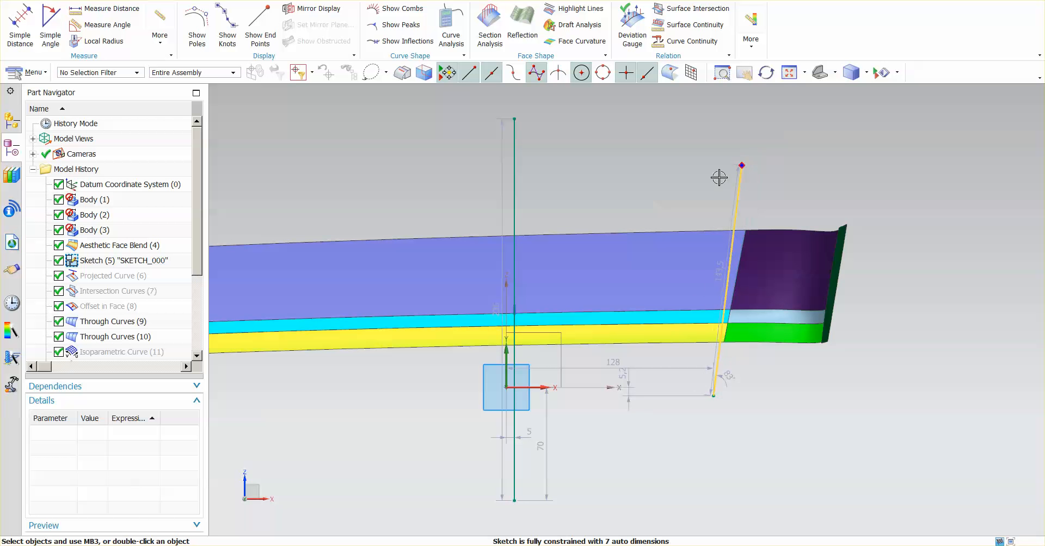
pyautogui.moveTo(715, 396)
pyautogui.mouseDown()
pyautogui.moveTo(683, 401)
pyautogui.moveTo(740, 406)
pyautogui.mouseUp()
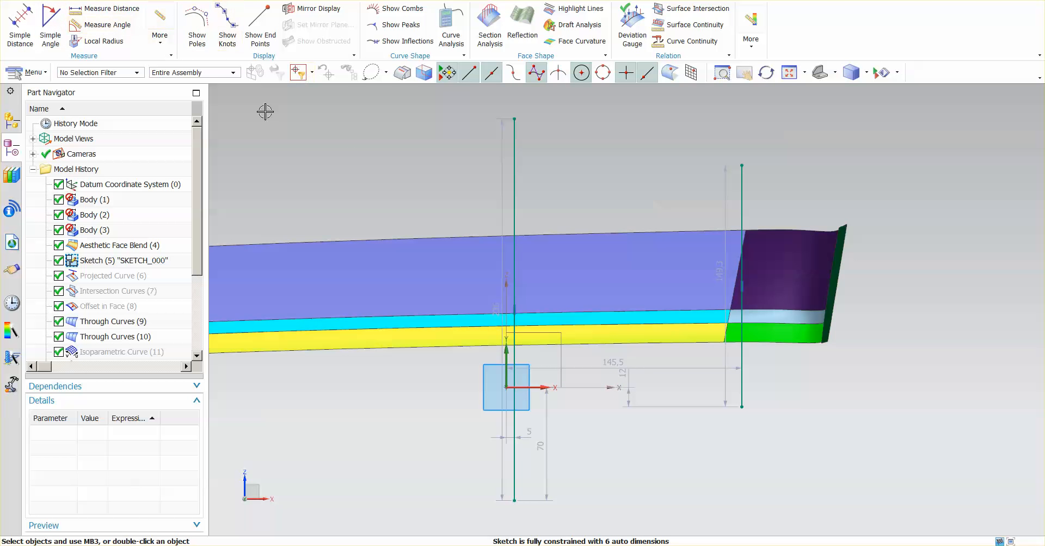
pyautogui.moveTo(264, 112); pyautogui.dragTo(288, 140, button='middle')
pyautogui.click(42, 2)
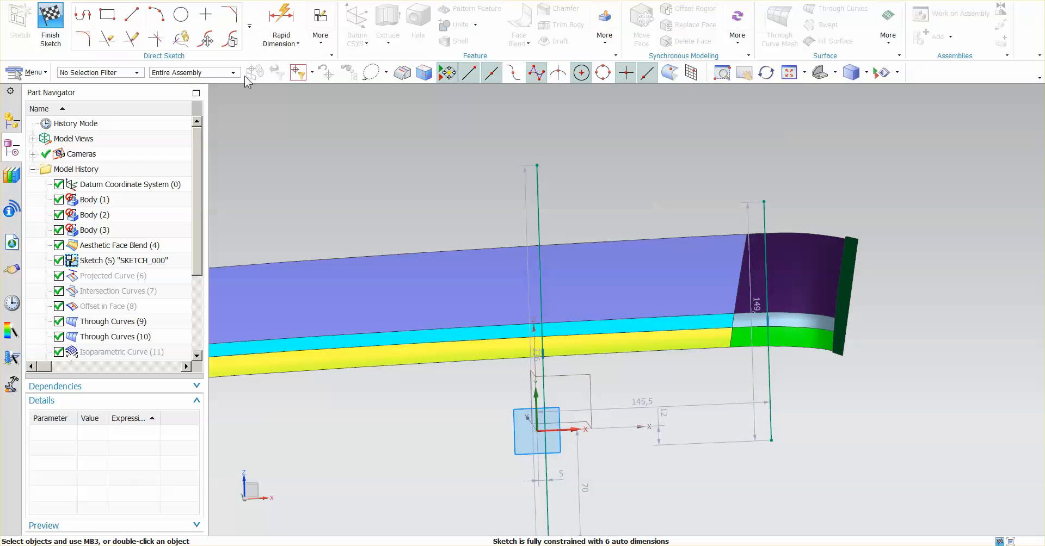
pyautogui.click(51, 21)
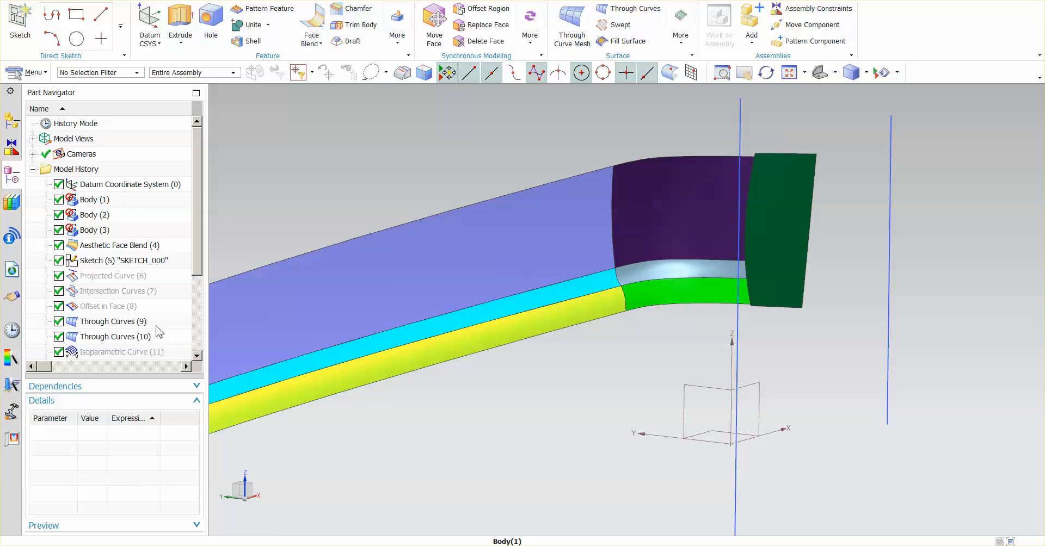
# Step: Select the Aesthetic Face Blend feature to access its chord length parameter
pyautogui.click(97, 306)
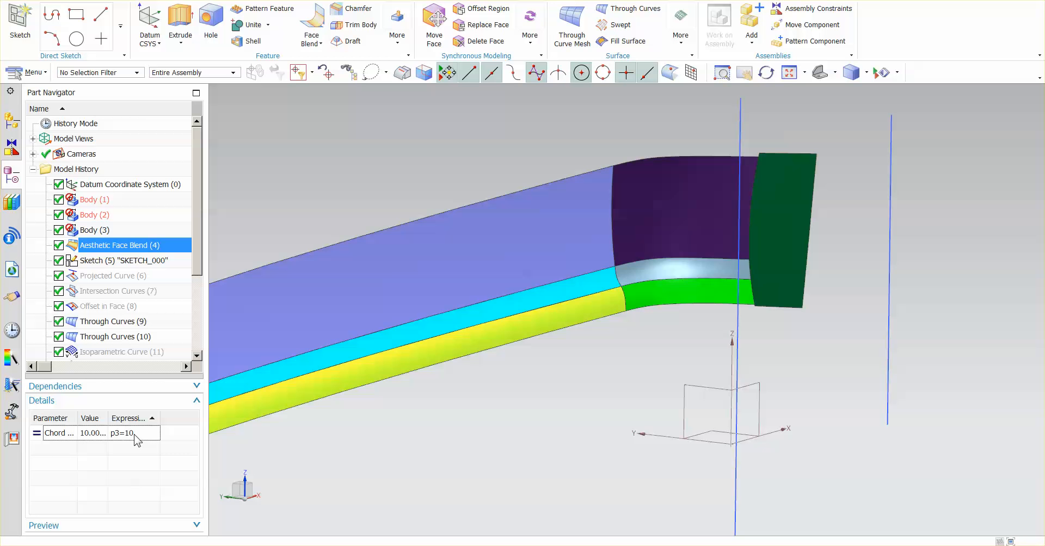